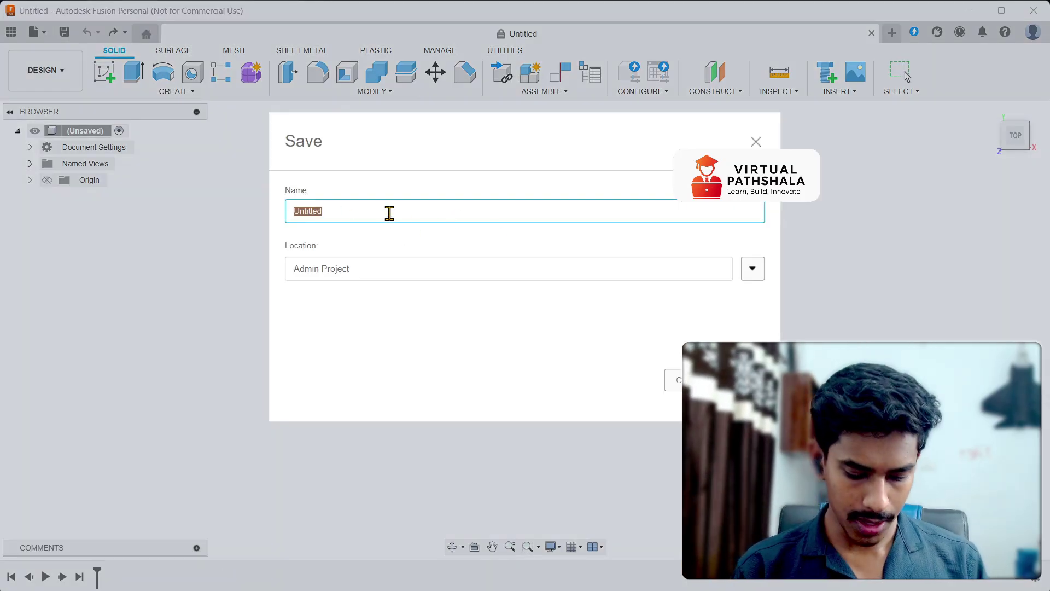
Step: Save the design as "First part" in the Admin Project location
key(Num_Lock)
text(Firs)
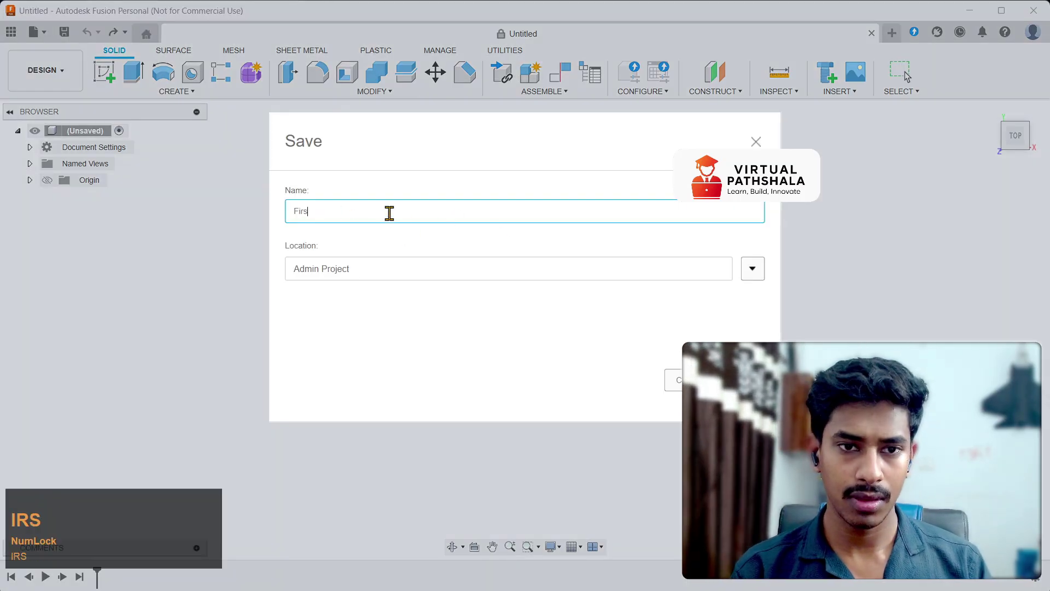
text(y)
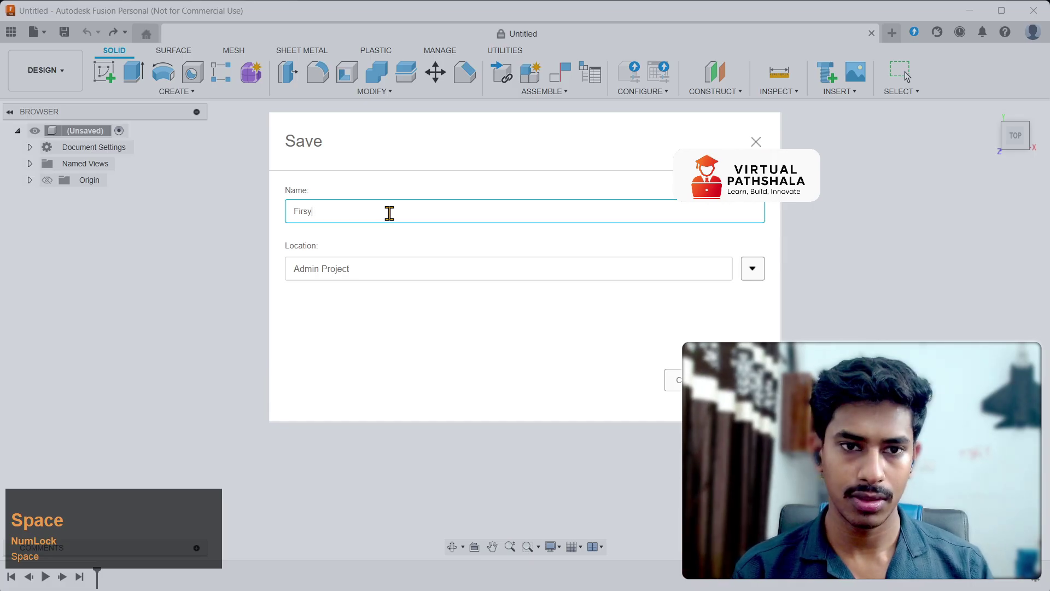
key(BackSpace)
key(BackSpace)
text(t pa)
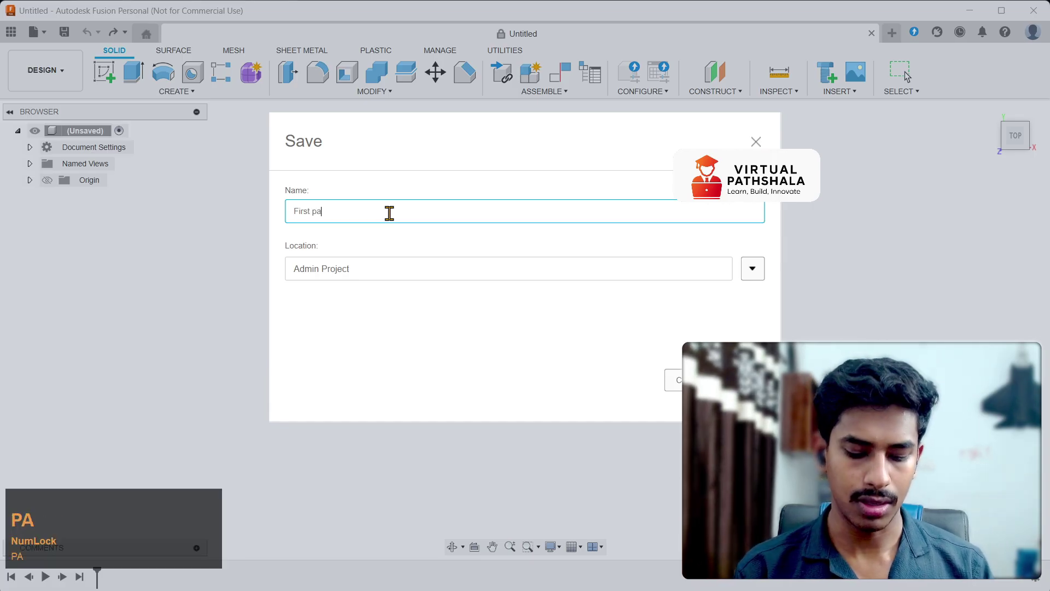
text(rt)
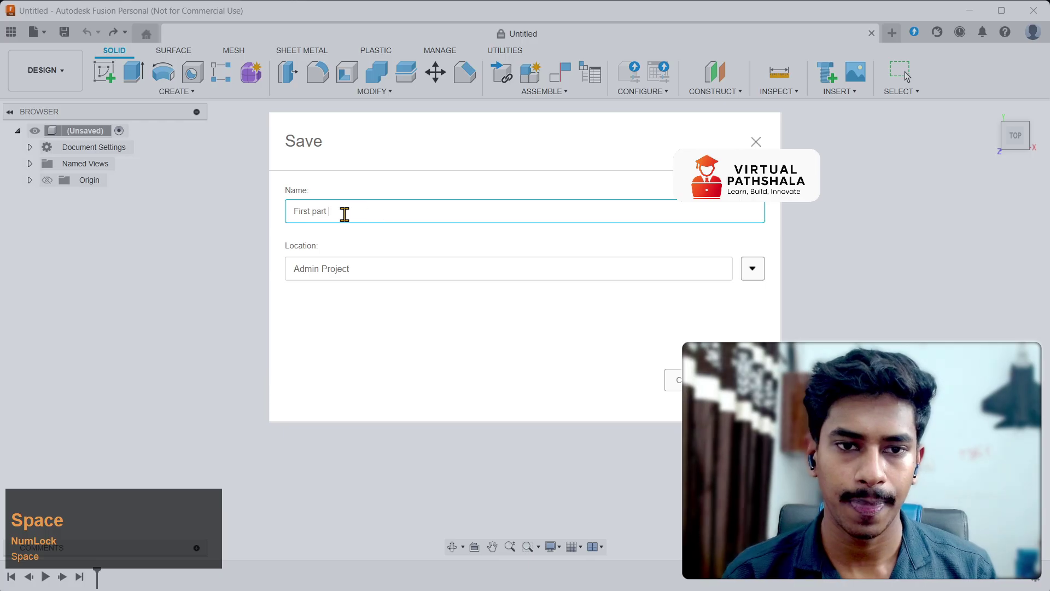
click(738, 380)
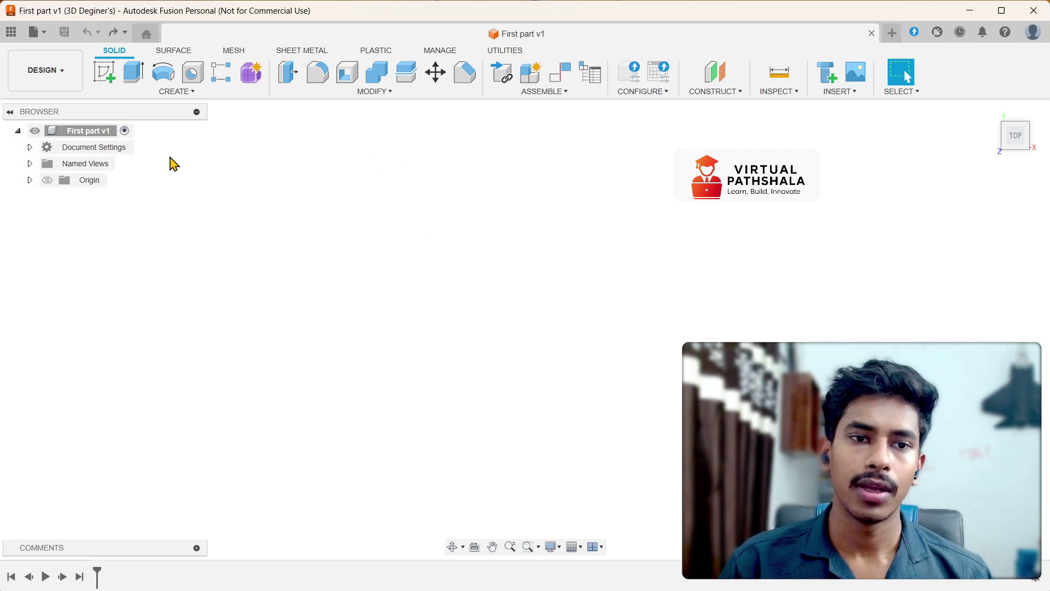
right_click(103, 138)
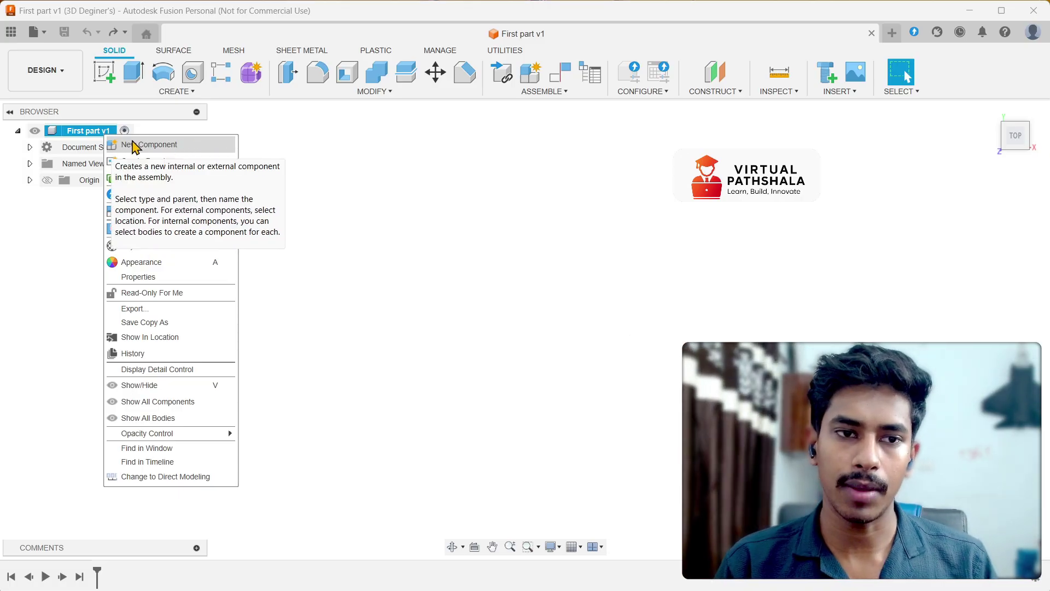
click(286, 129)
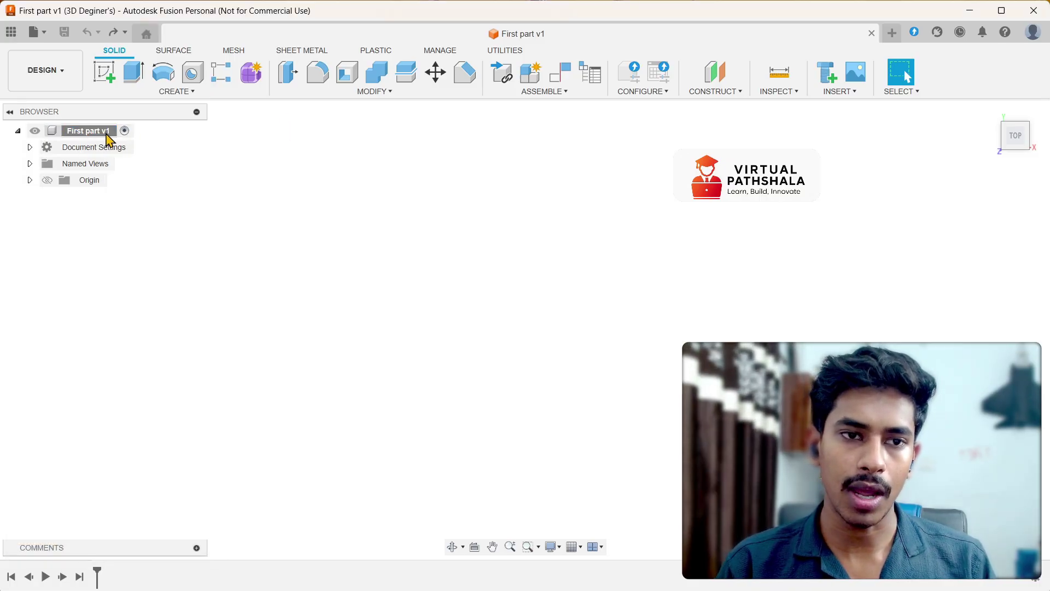
right_click(89, 133)
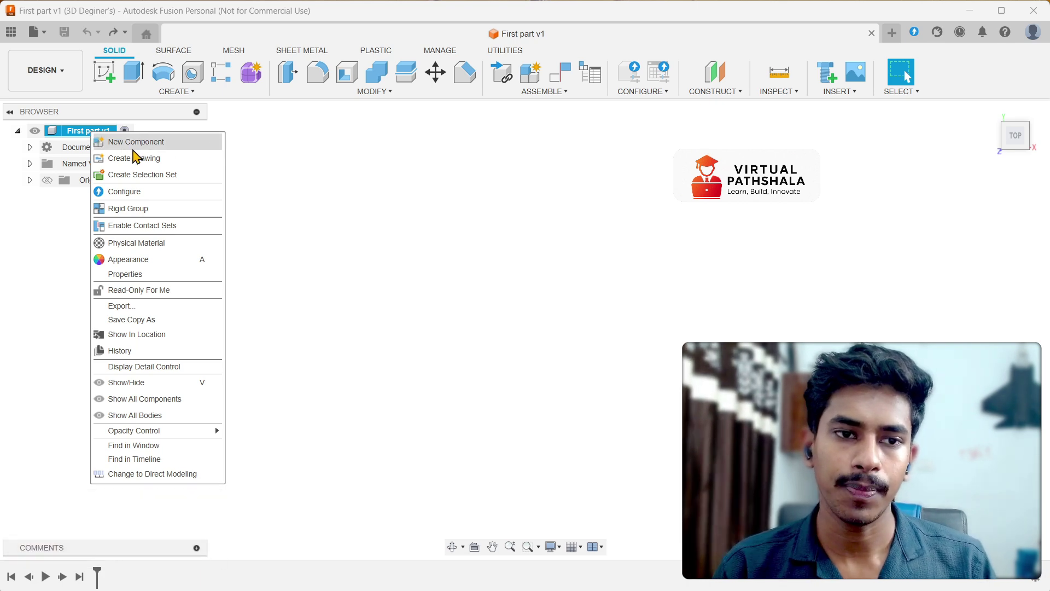
click(317, 136)
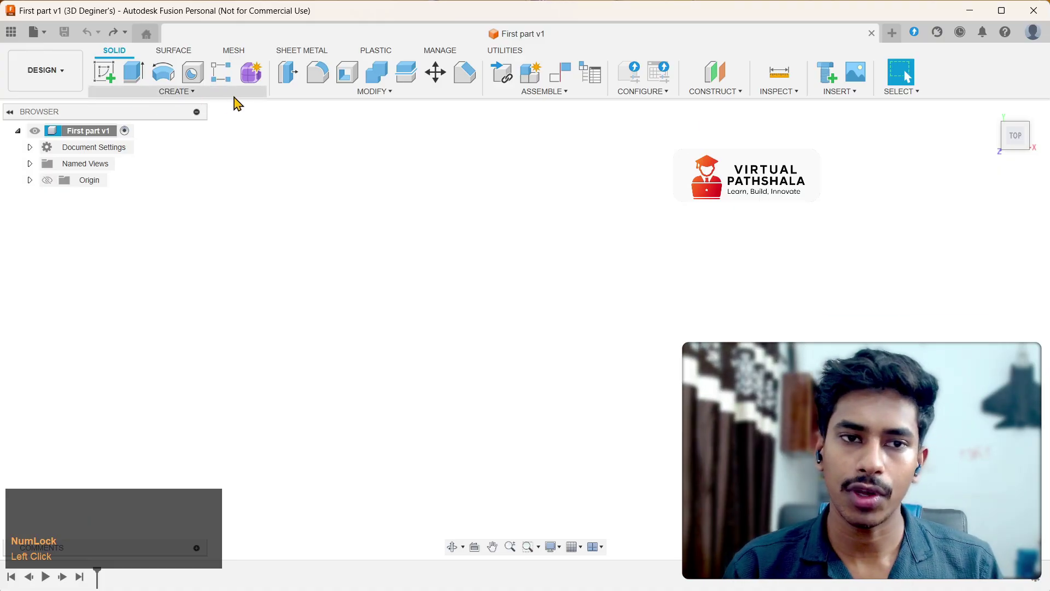
click(189, 94)
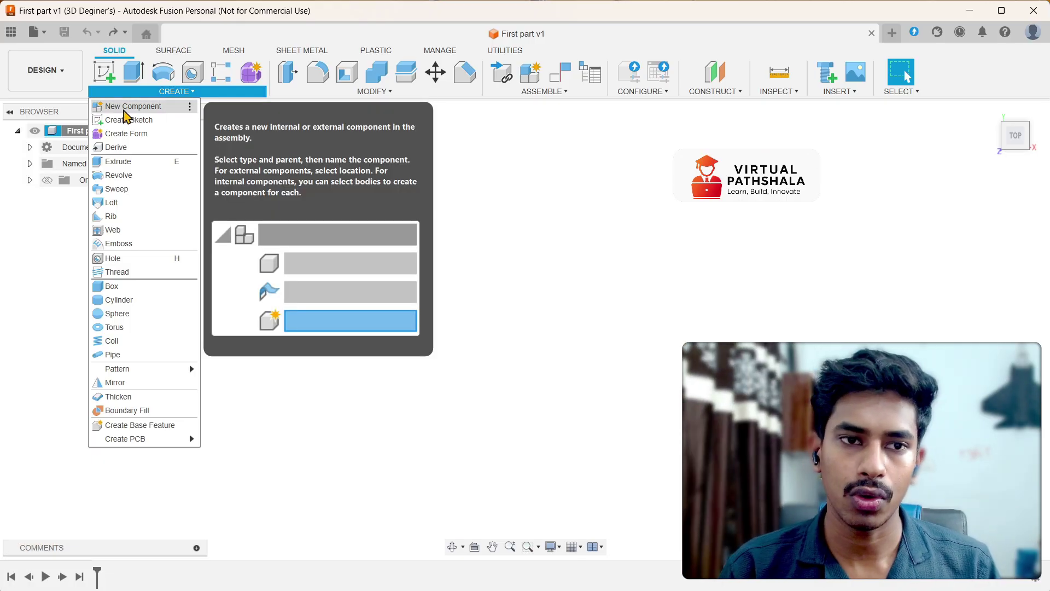
click(558, 97)
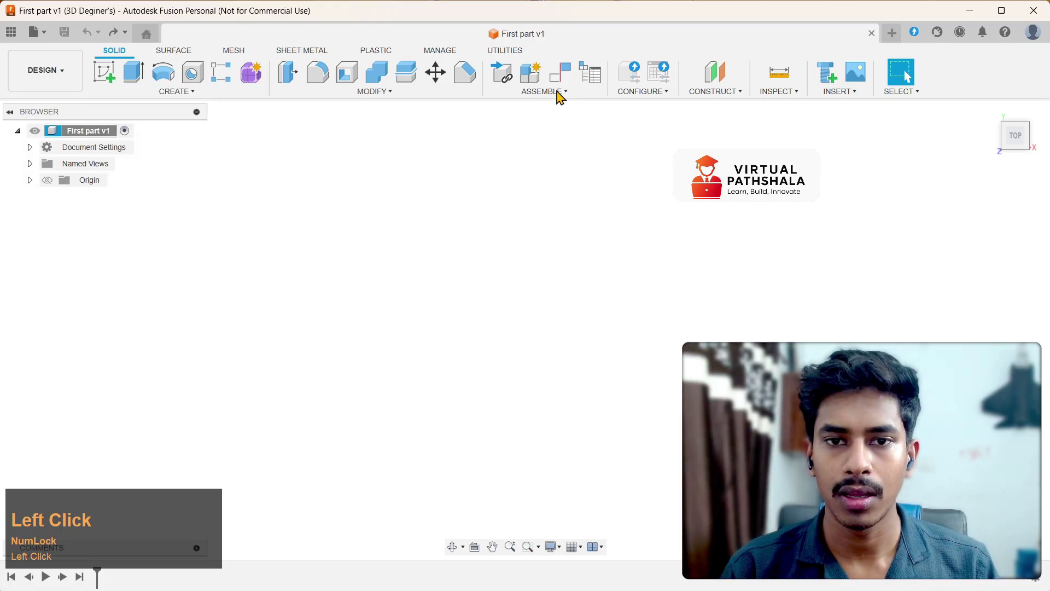
click(559, 97)
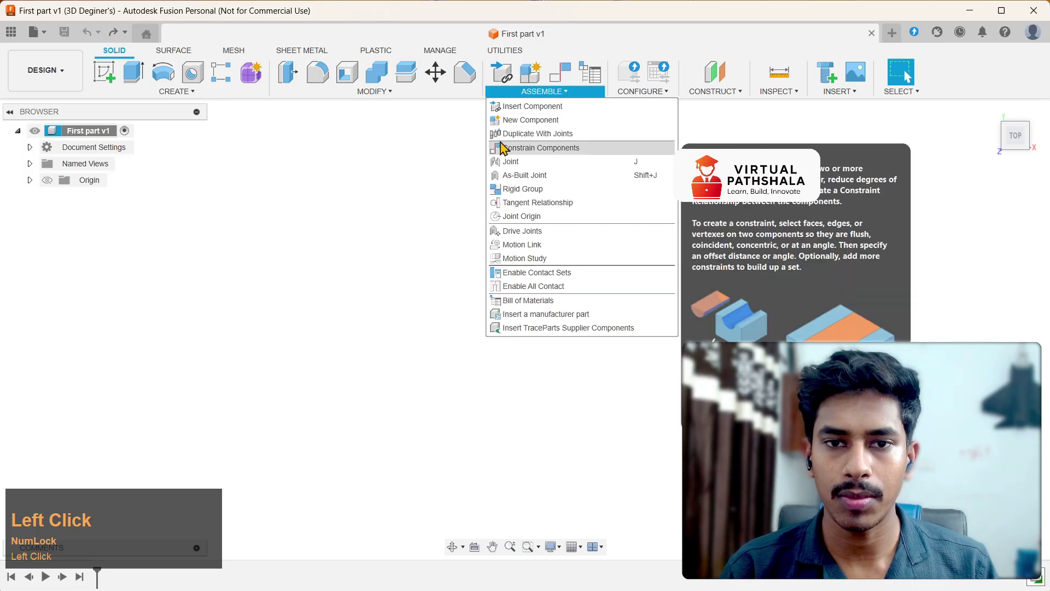
click(265, 118)
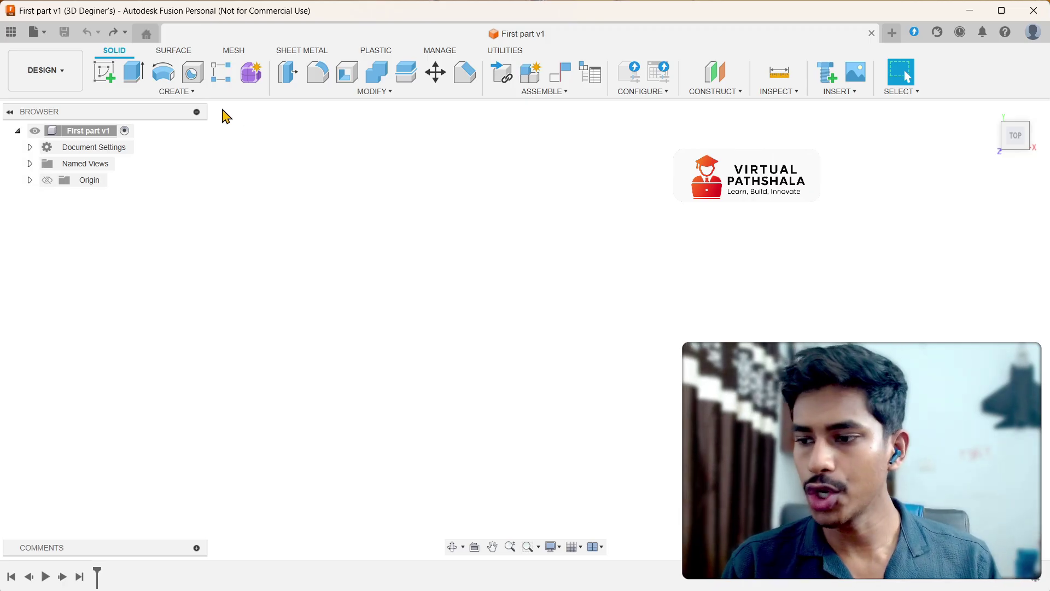
Step: Create an internal component named "First part" under the root component First part v1, with Activate enabled
click(119, 139)
right_click(117, 145)
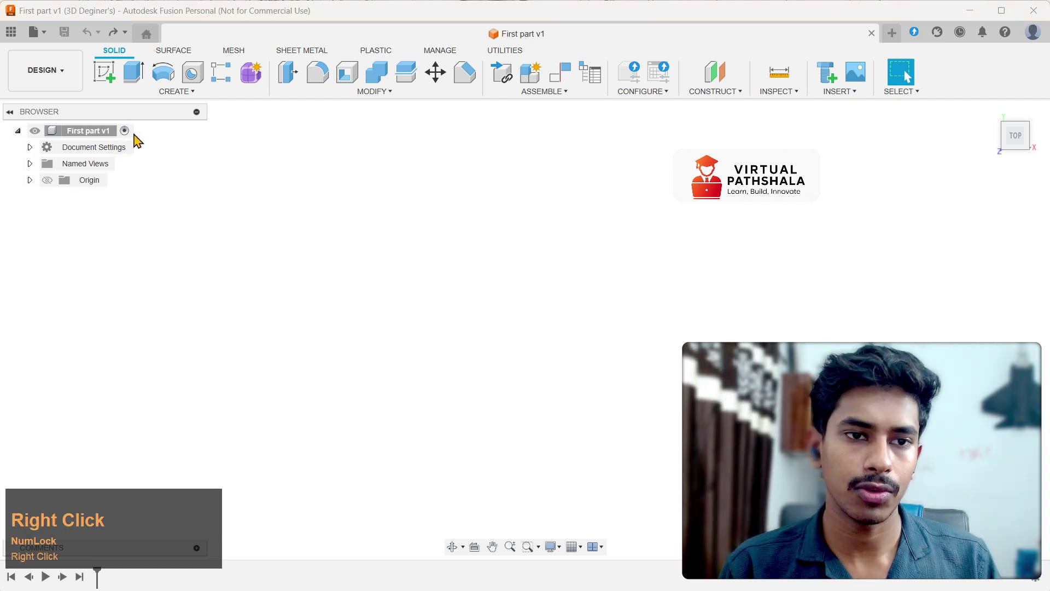
click(159, 155)
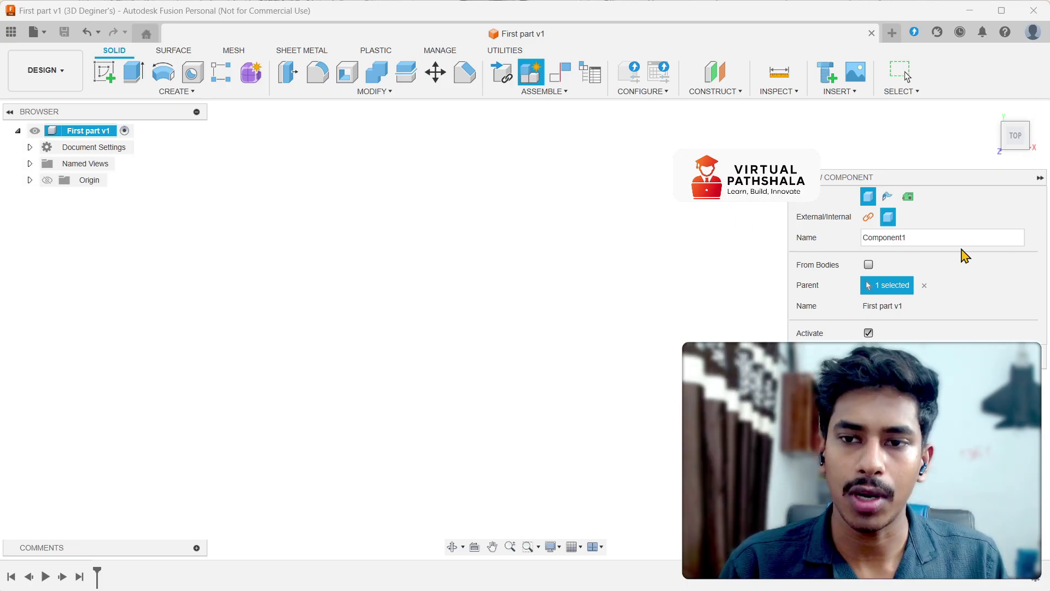
drag(912, 237, 860, 246)
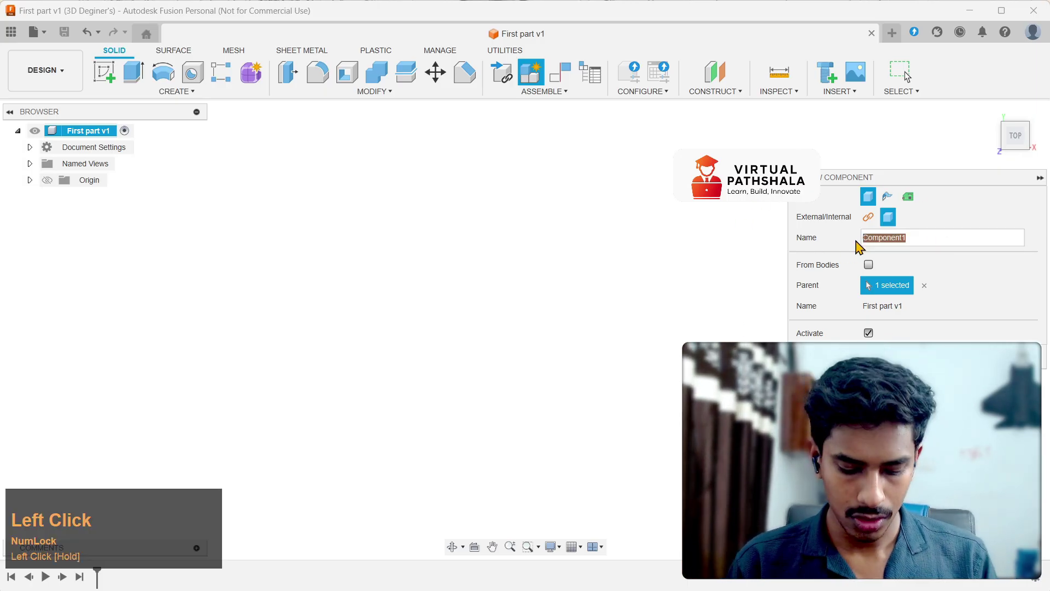
text(First op)
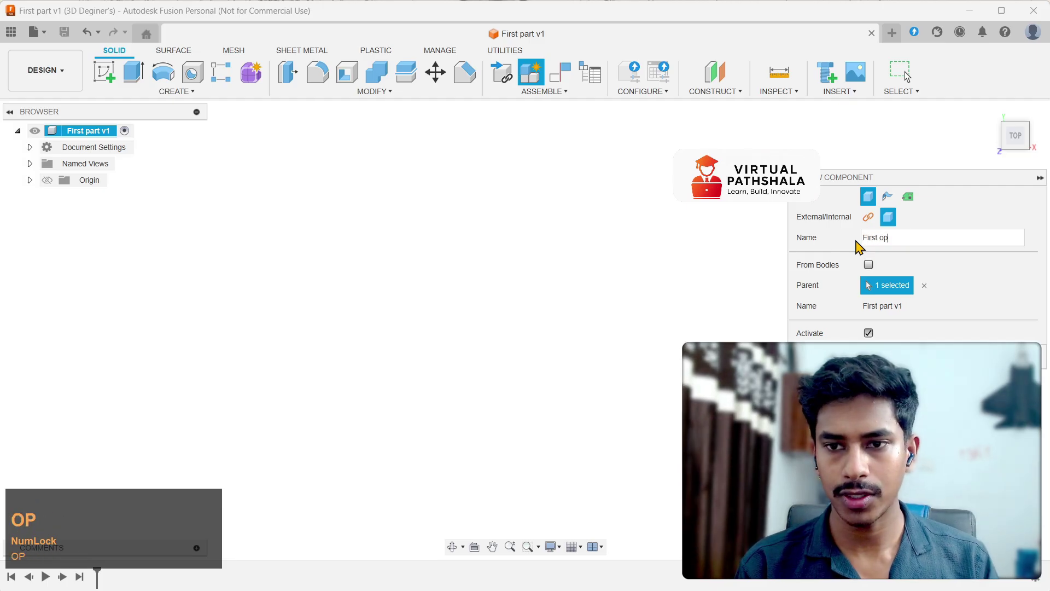
key(BackSpace)
text(paf)
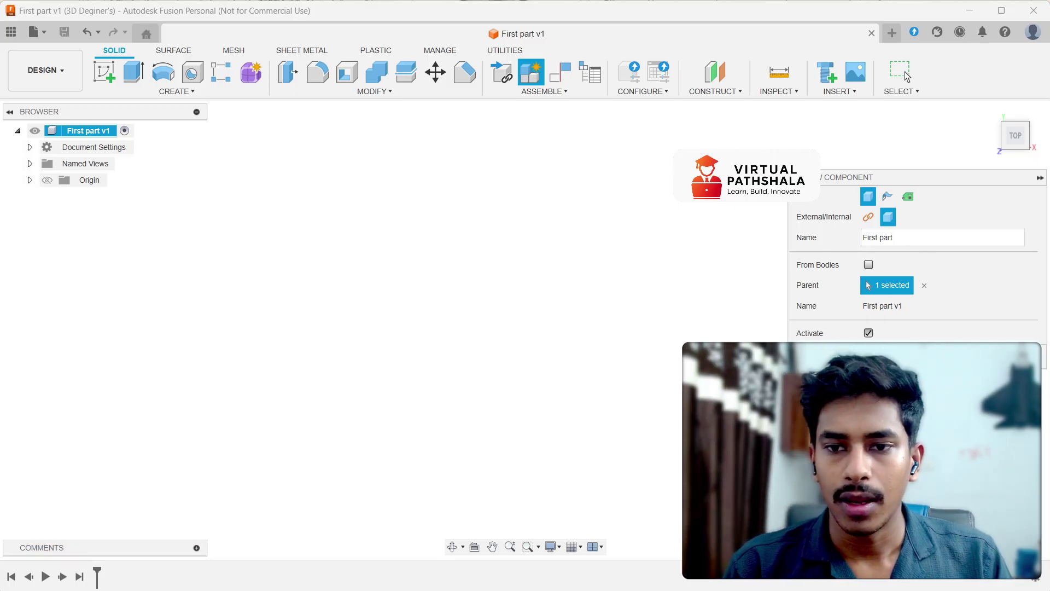
click(907, 77)
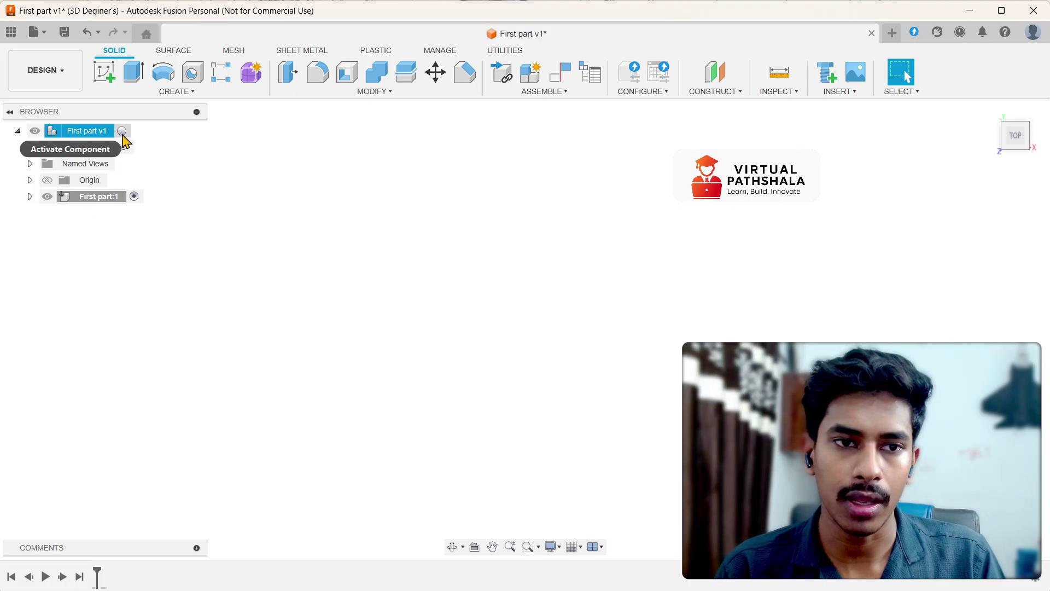
Step: Switch activation to the root component and back to First part:1, and expand that component's contents in the browser
click(122, 132)
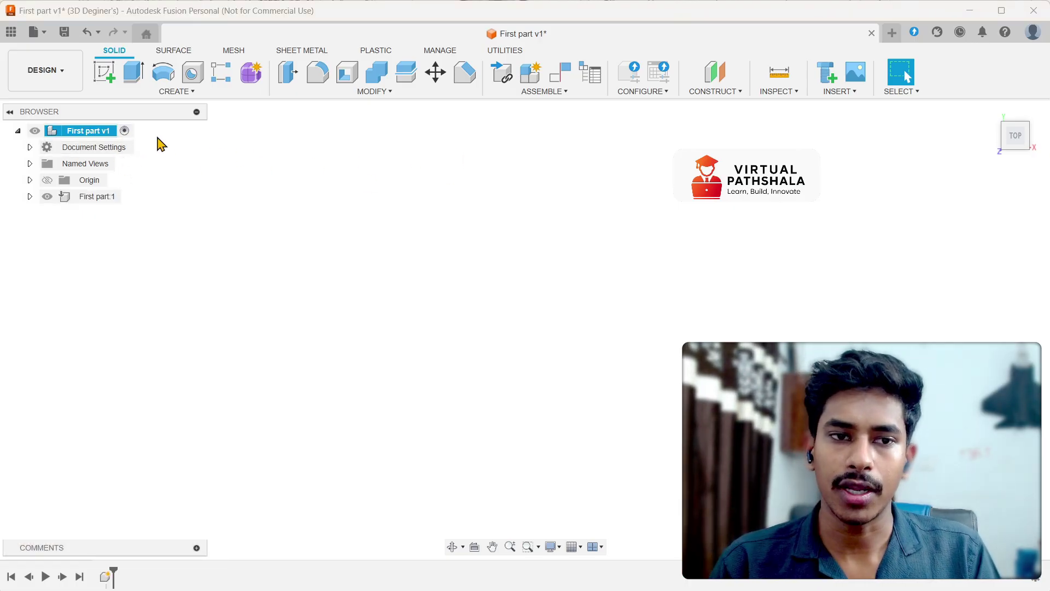
click(101, 132)
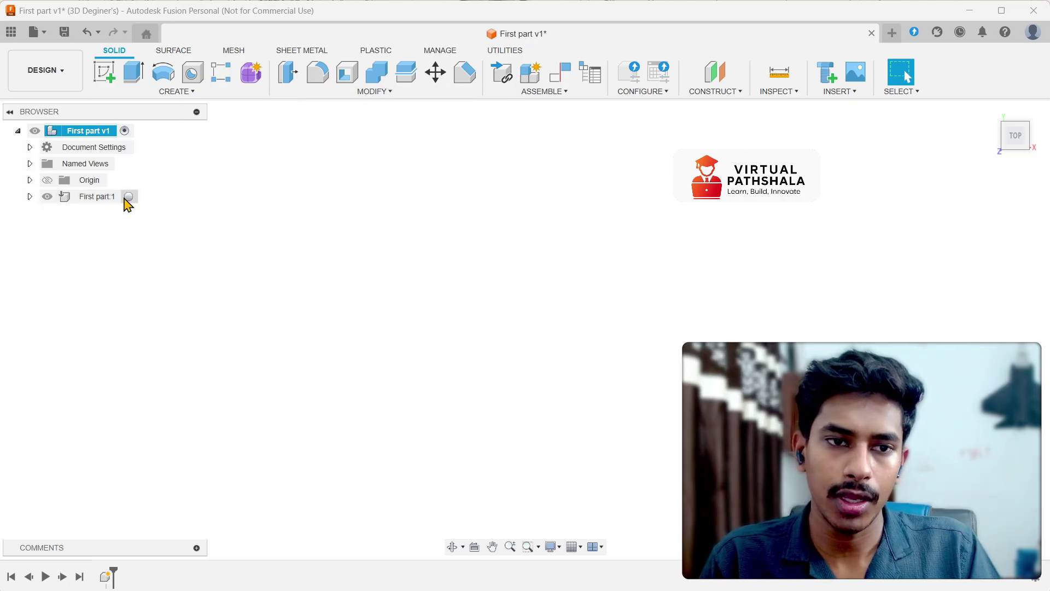
click(130, 198)
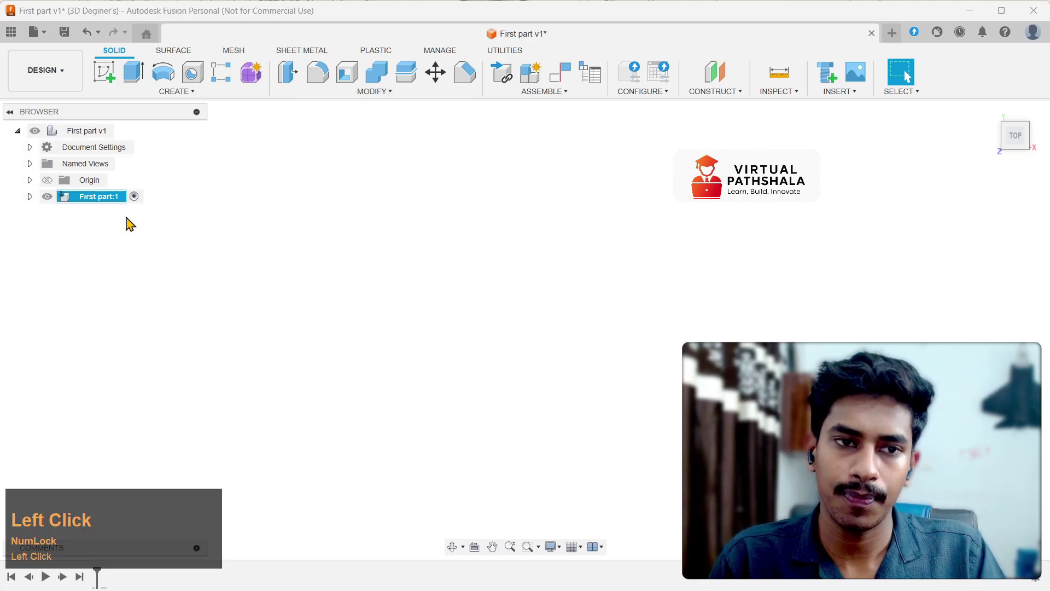
click(30, 196)
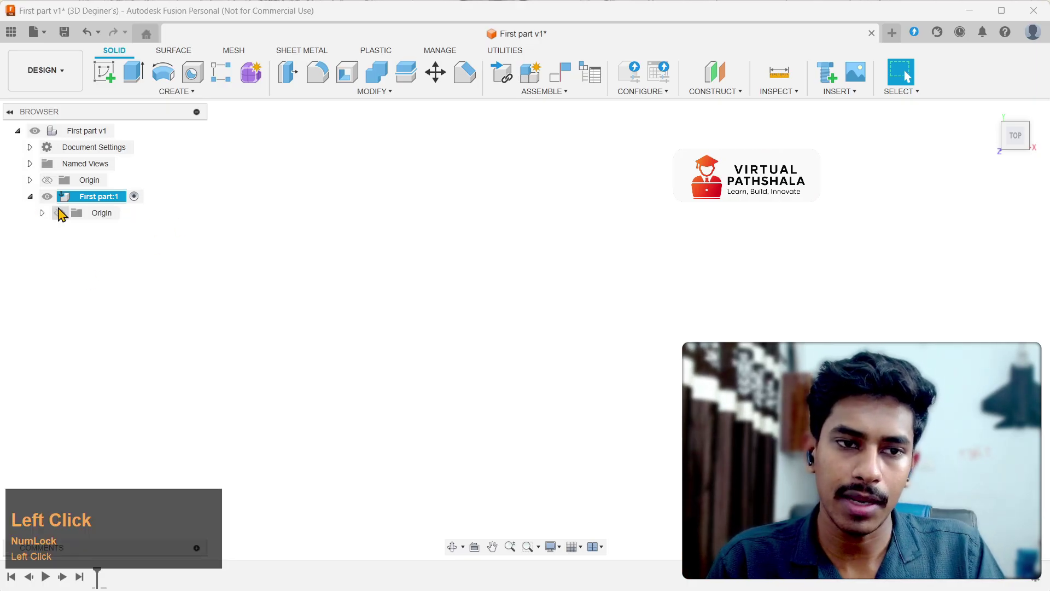
click(30, 196)
click(30, 197)
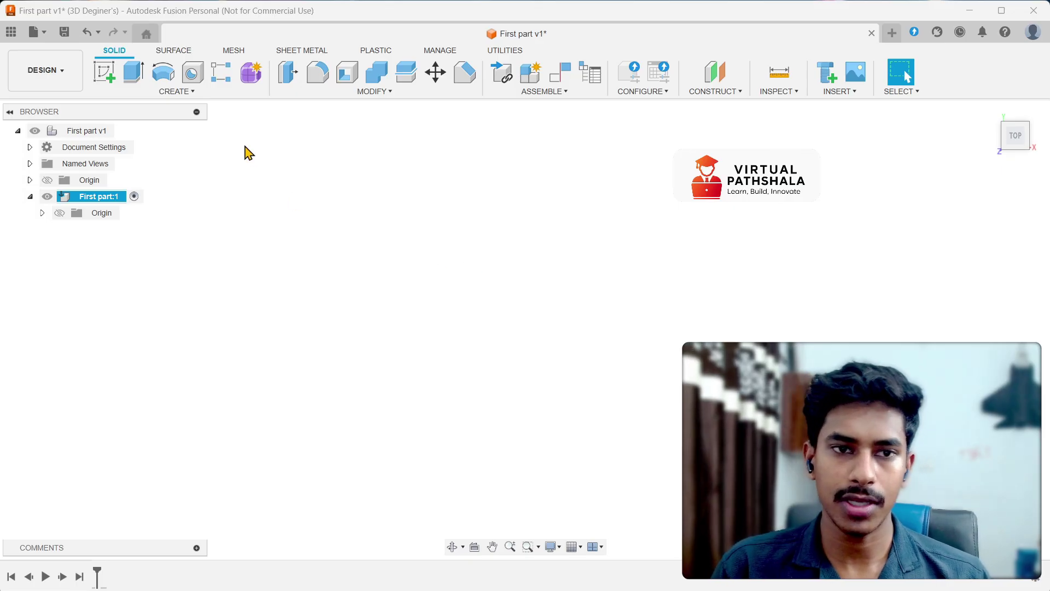
Step: Start a Box primitive in First part:1 and choose the horizontal XY origin plane for its base
click(191, 93)
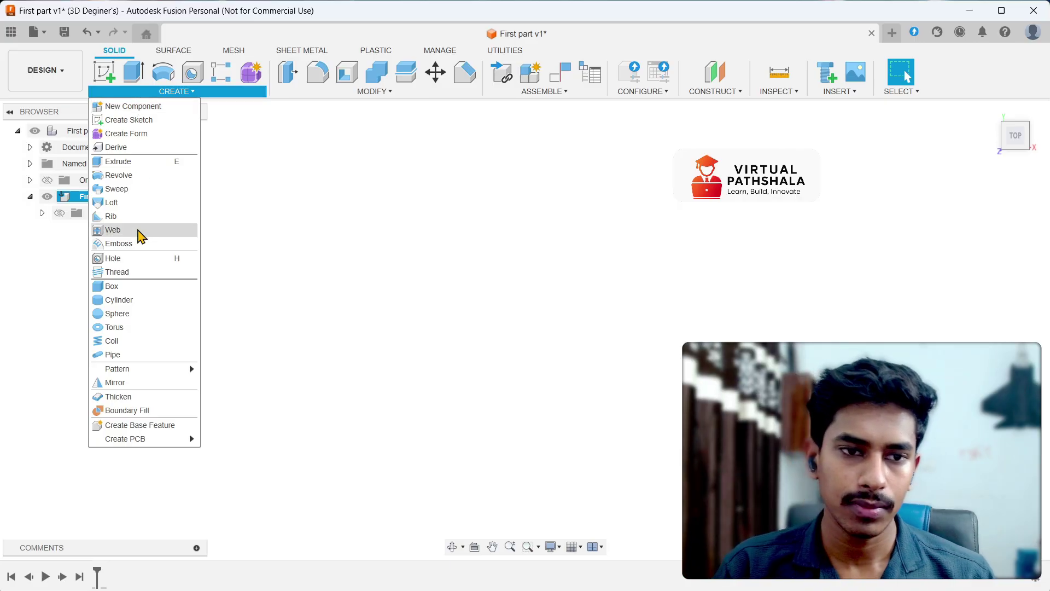
click(112, 286)
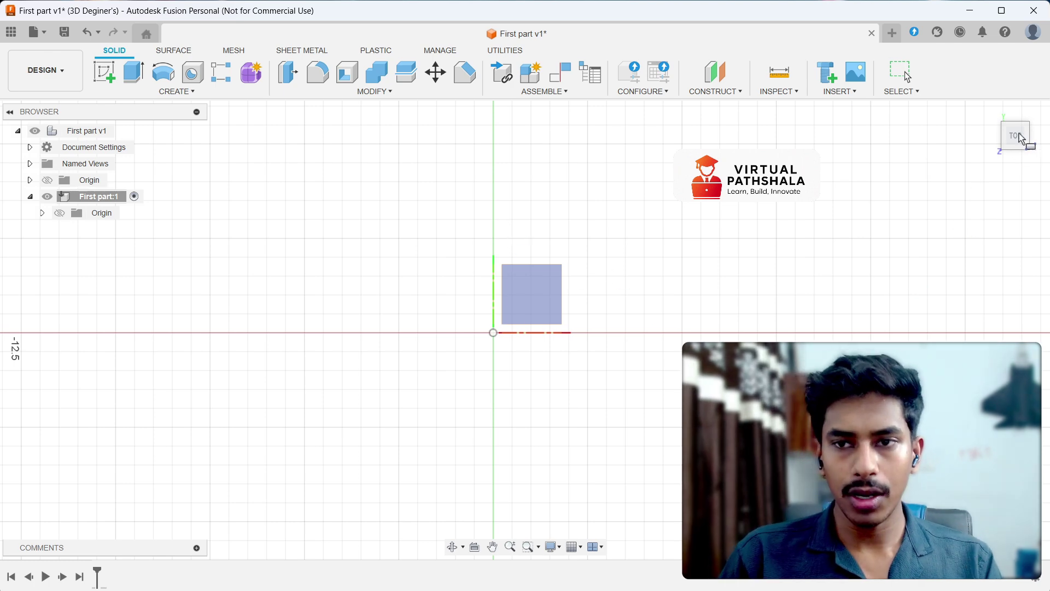
drag(1020, 137, 992, 119)
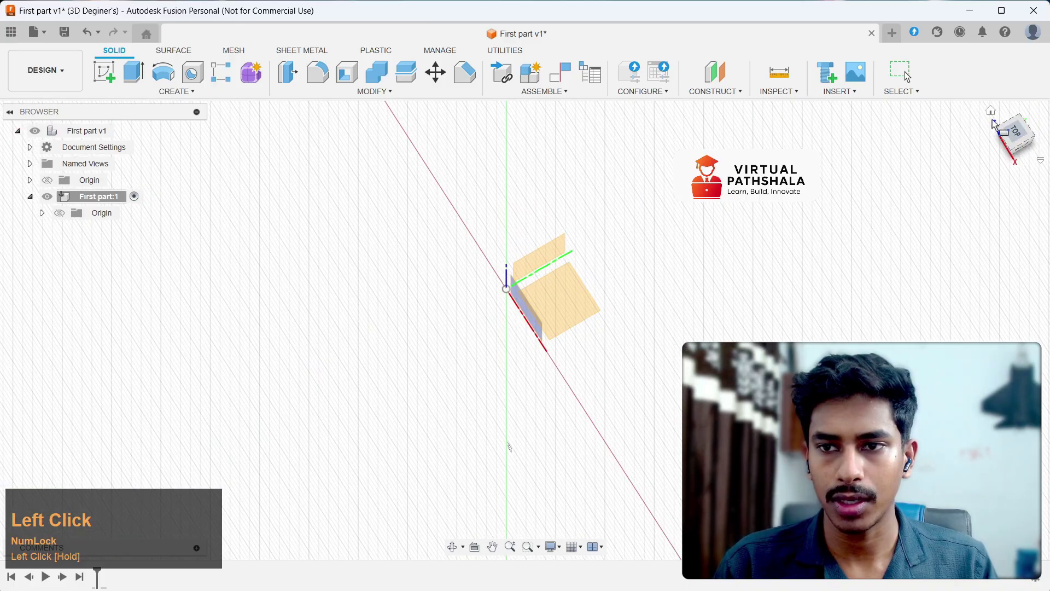
click(991, 112)
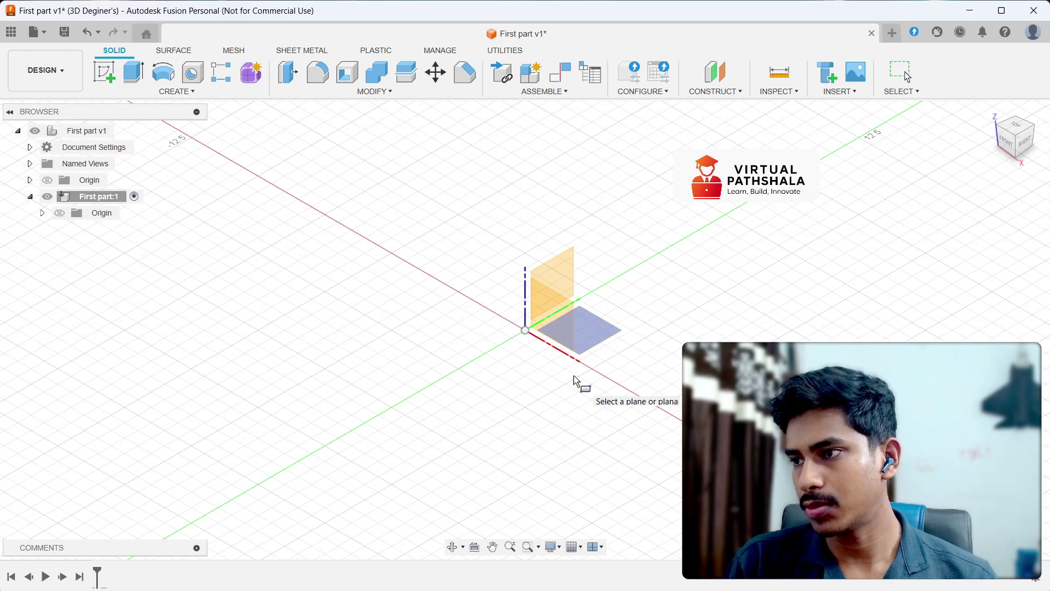
click(559, 330)
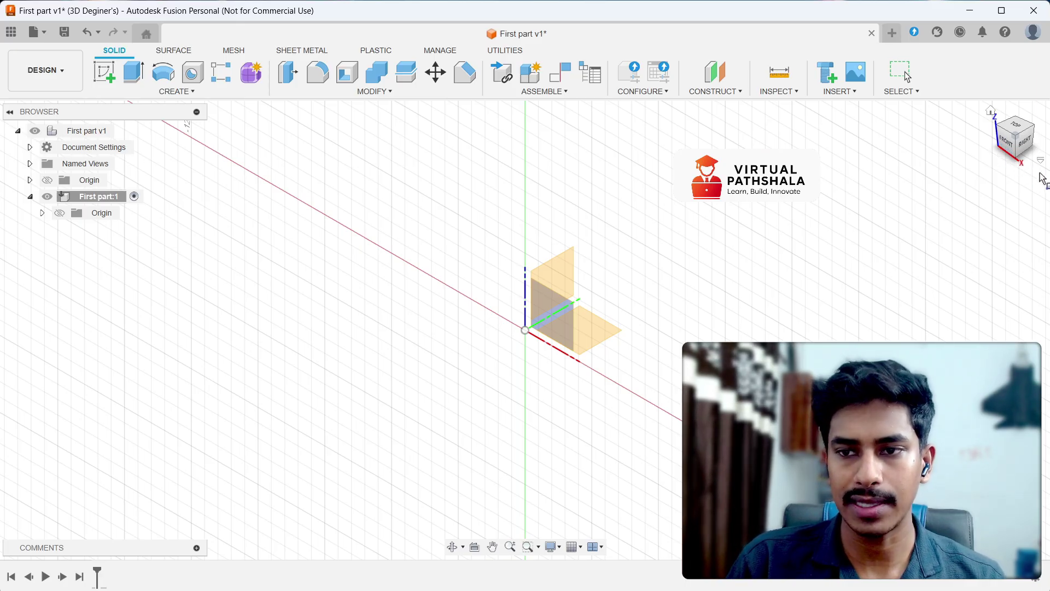
click(103, 71)
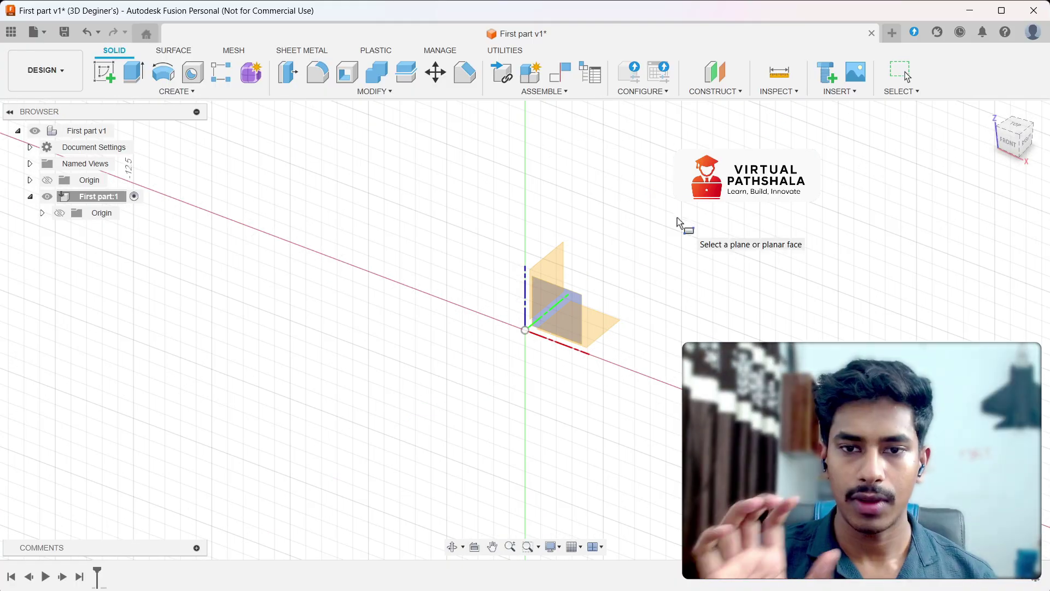
click(593, 330)
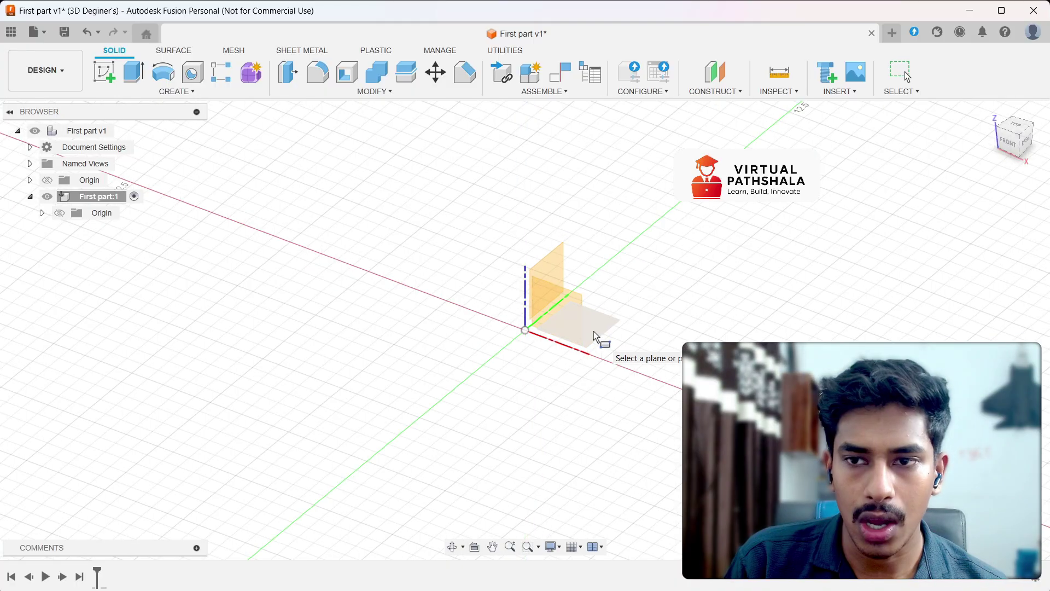
click(593, 330)
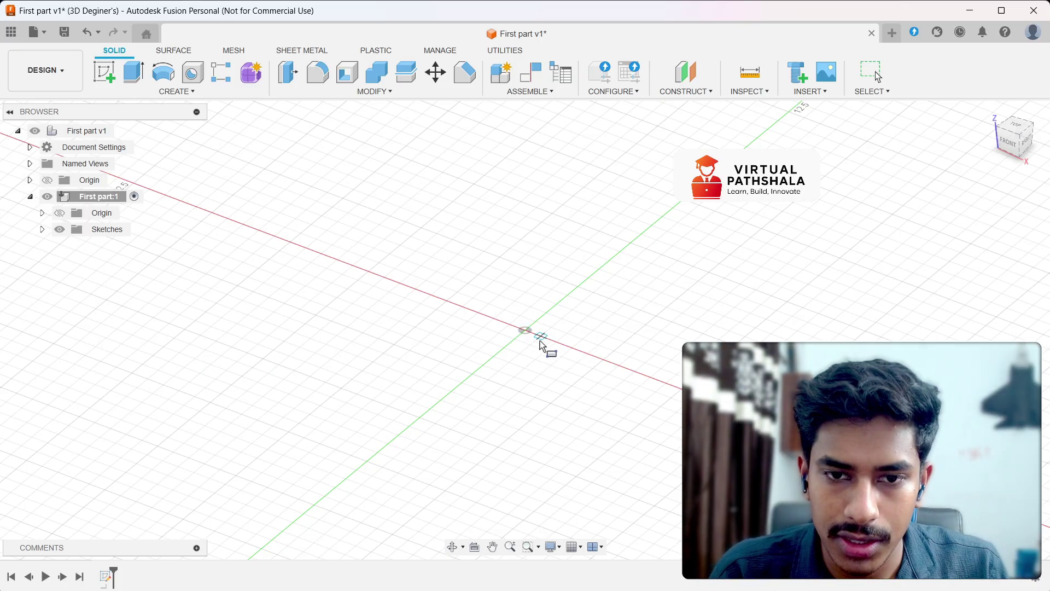
Step: Place the box's base corner at the origin, size the base 3 mm by 2 mm, and set the height to 1 mm
scroll(546, 346, down, 2)
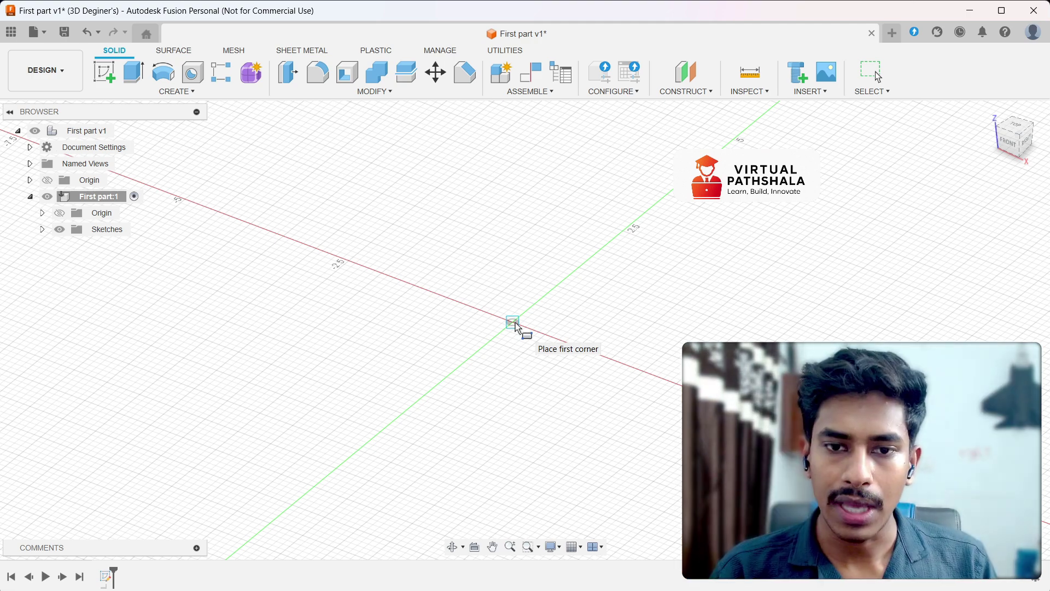
click(515, 324)
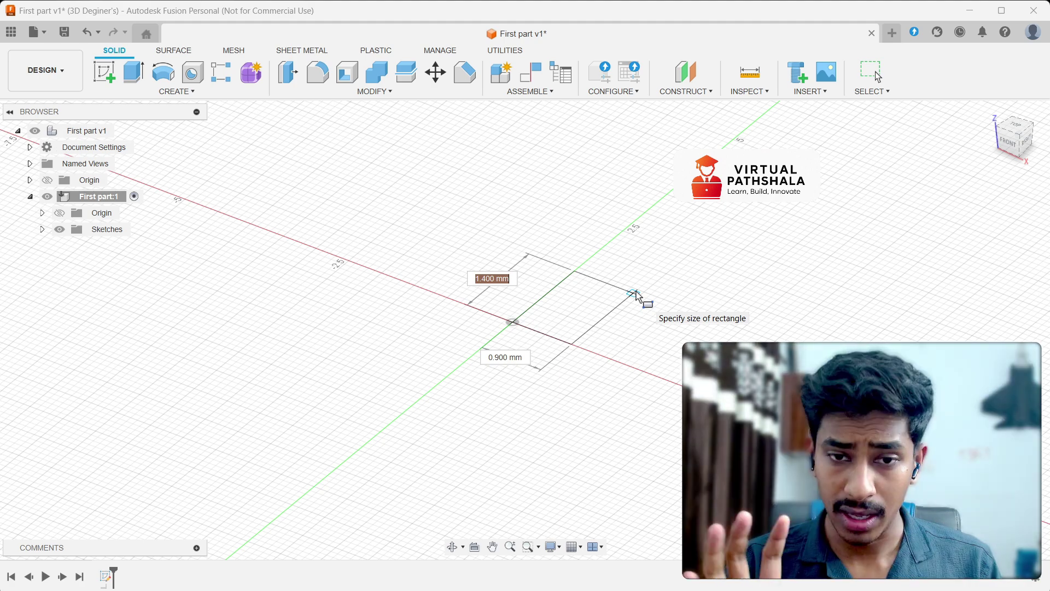
text(3)
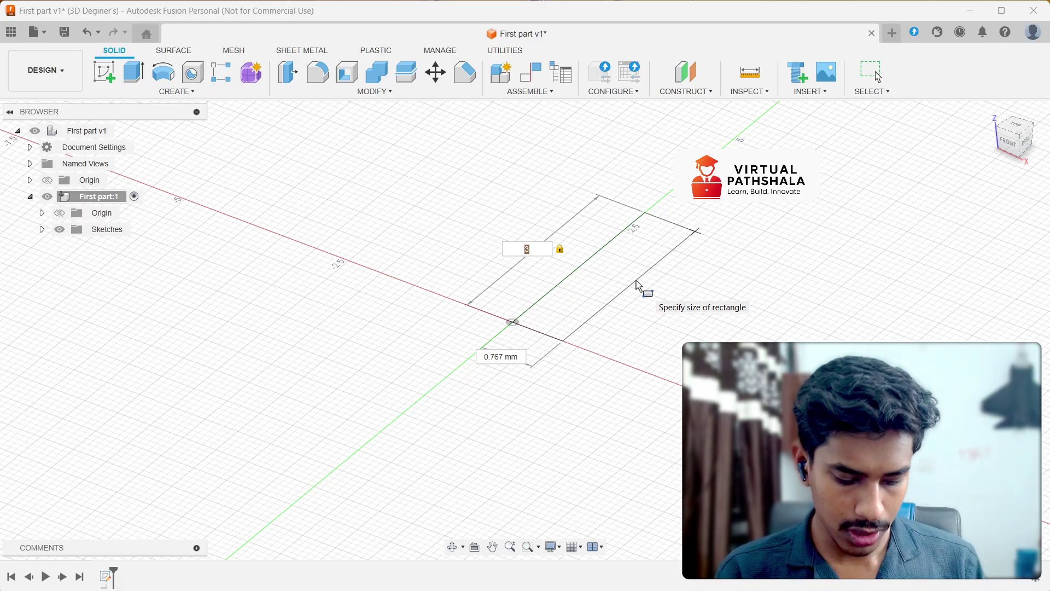
key(Tab)
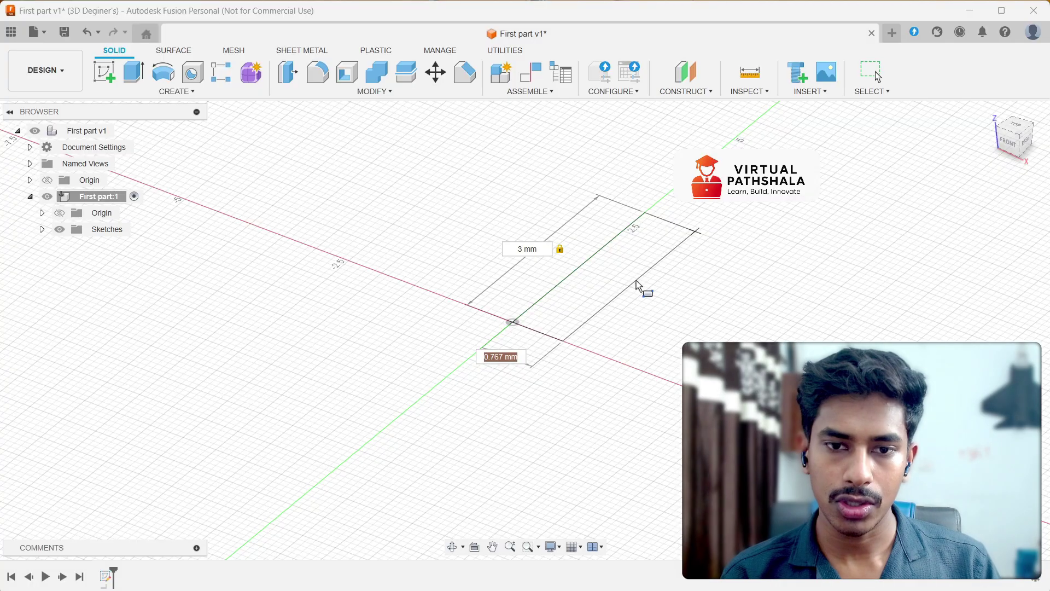
text(2)
key(Tab)
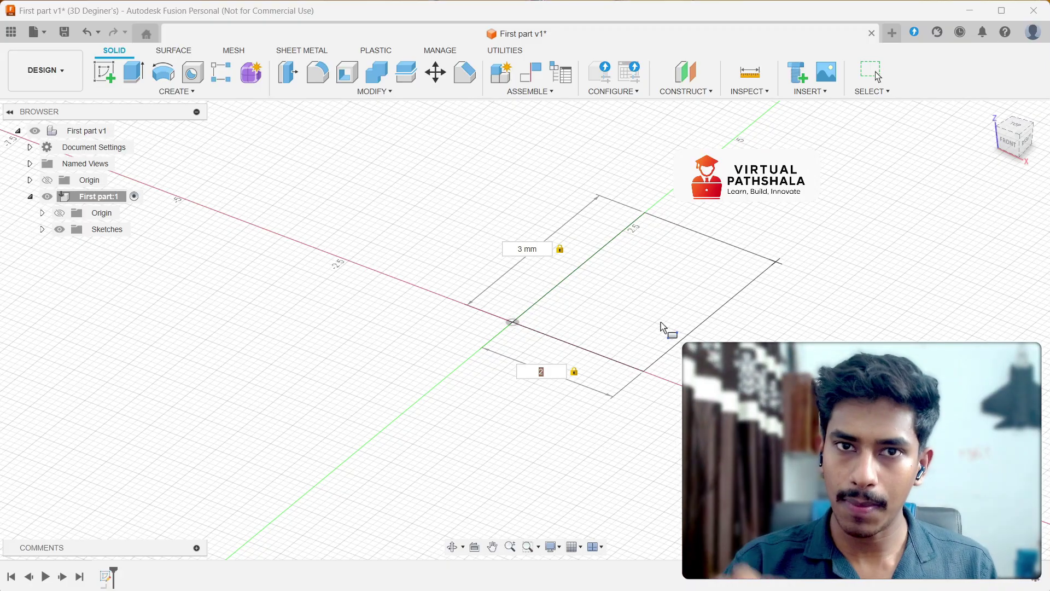
key(Return)
key(Num_Lock)
key(Return)
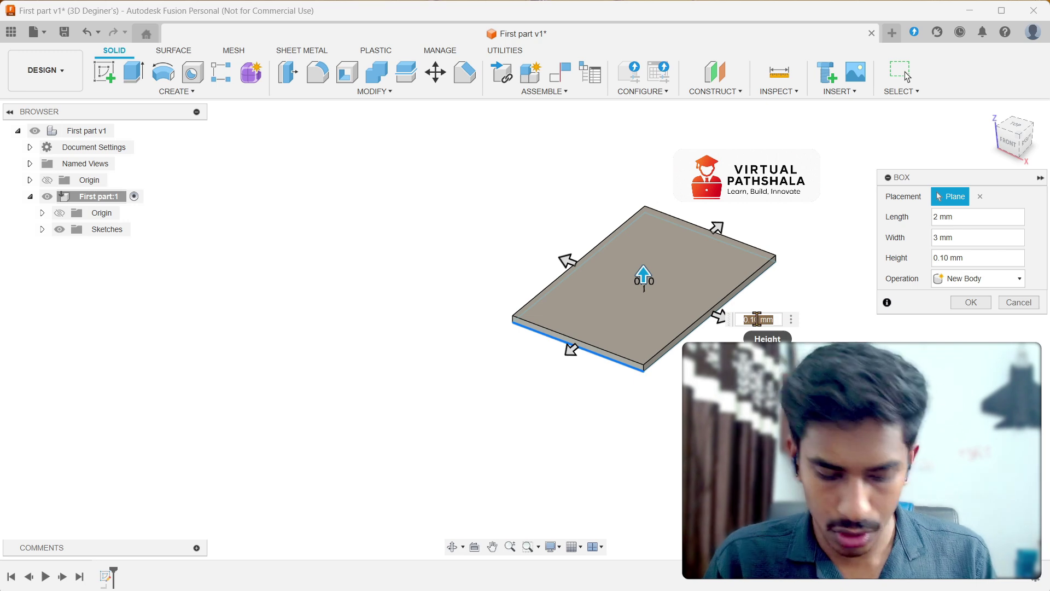
text(1)
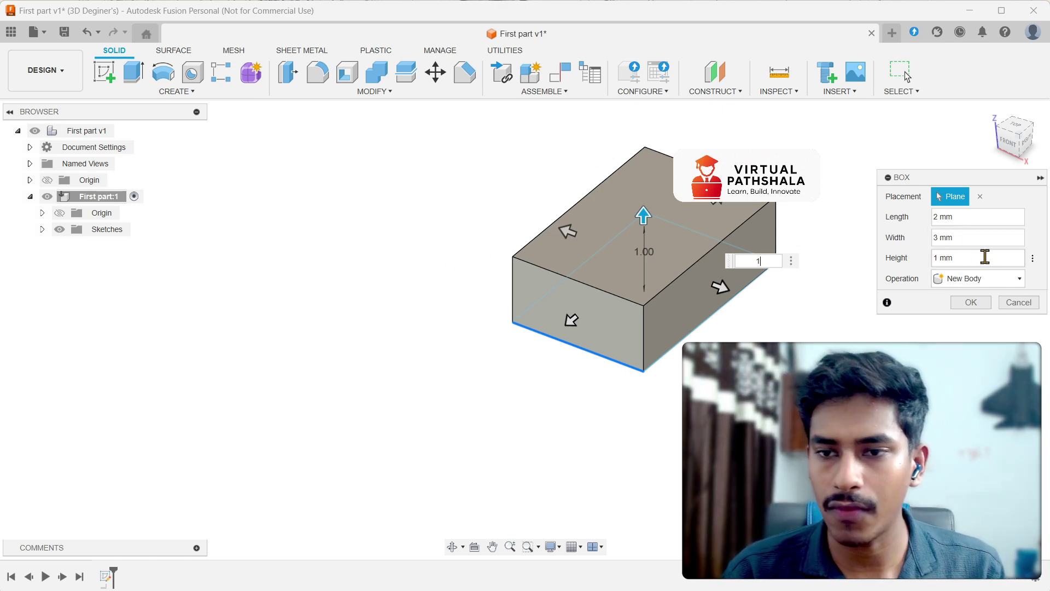
scroll(562, 355, up, 3)
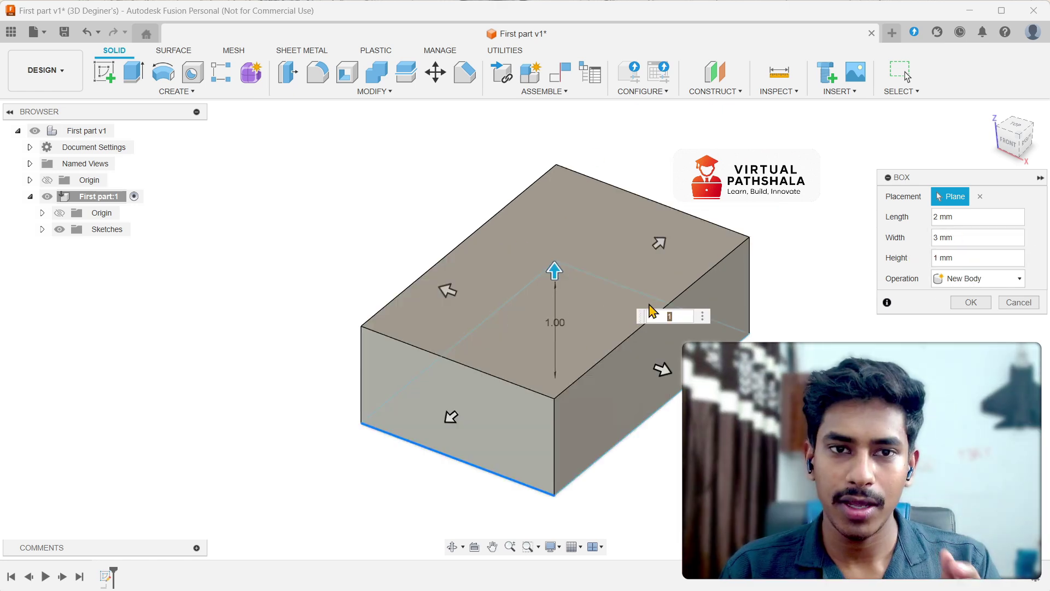
click(175, 92)
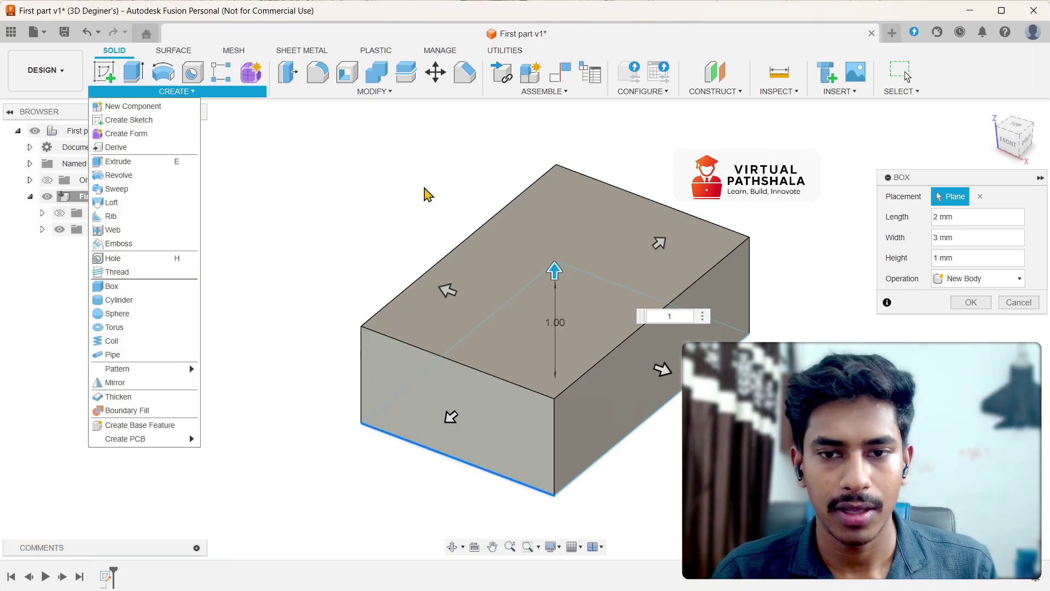
click(429, 193)
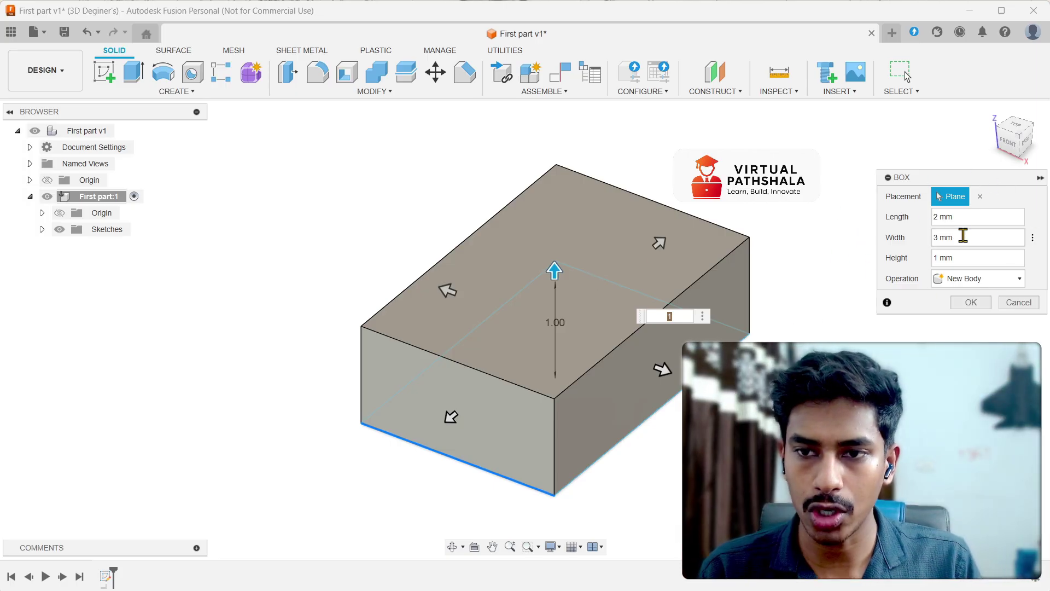
Step: Set the box's length to 4 mm, width to 5 mm and height to 4 mm
drag(974, 221, 934, 217)
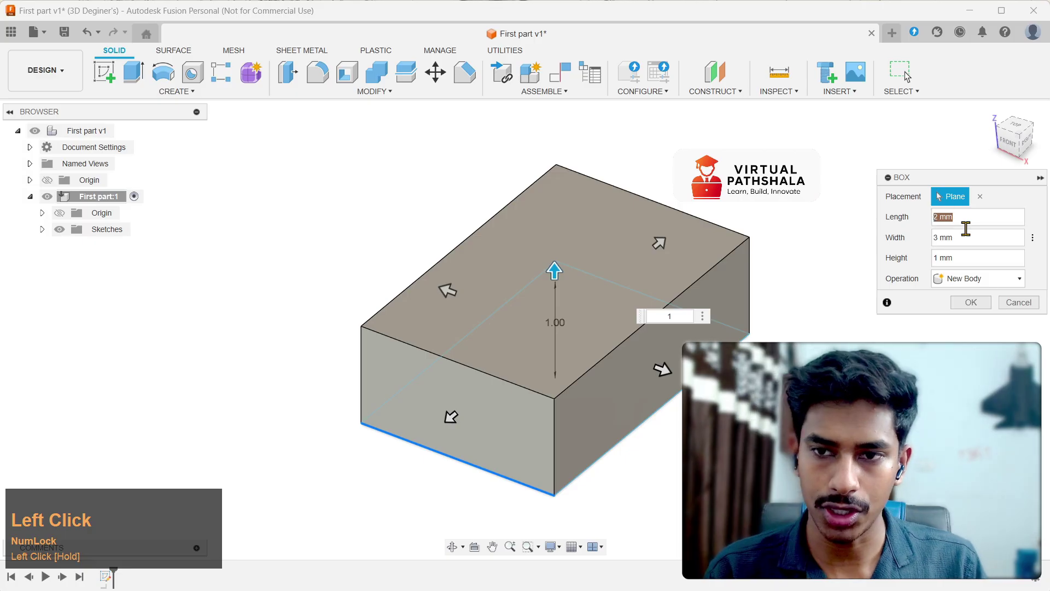
text(4)
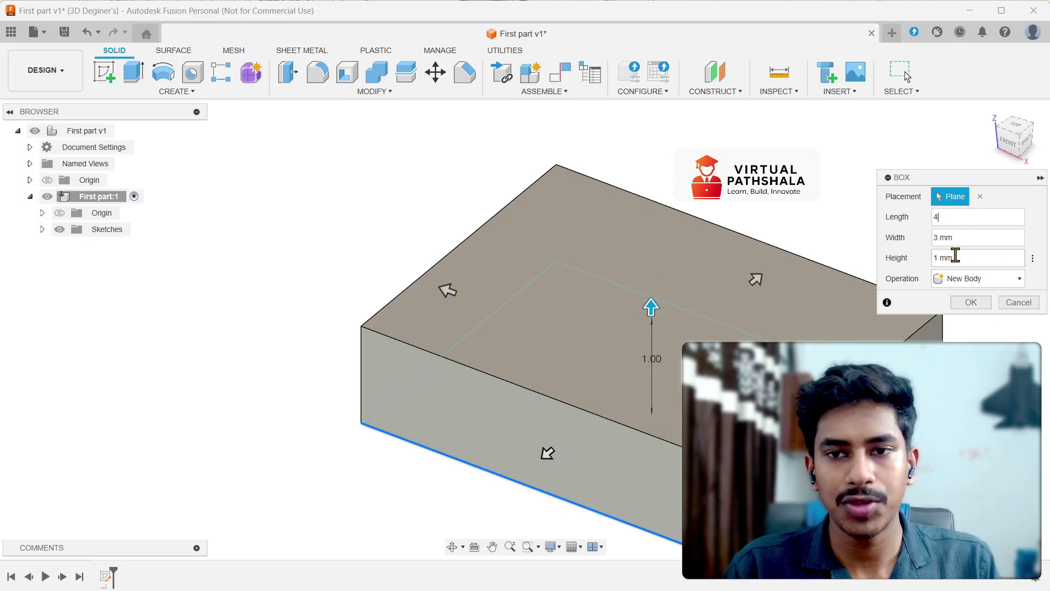
click(965, 237)
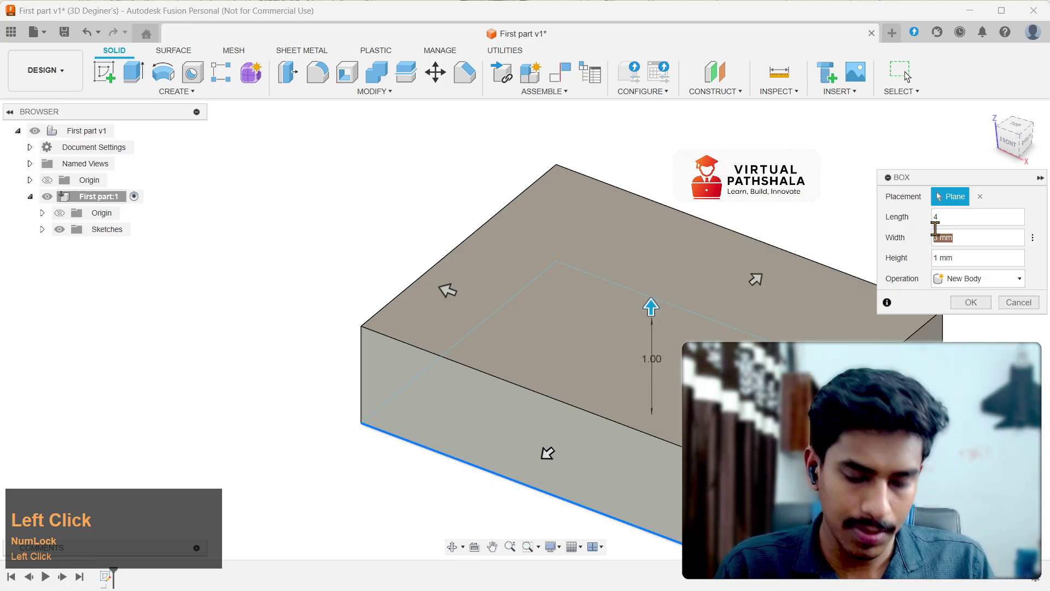
click(954, 216)
text(4)
key(Tab)
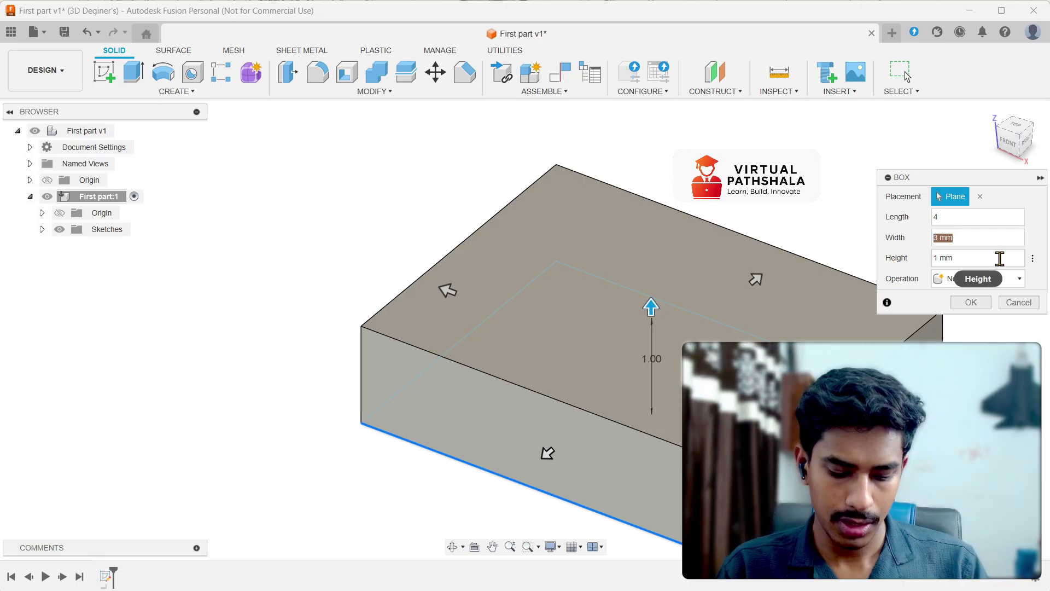
text(5)
key(Tab)
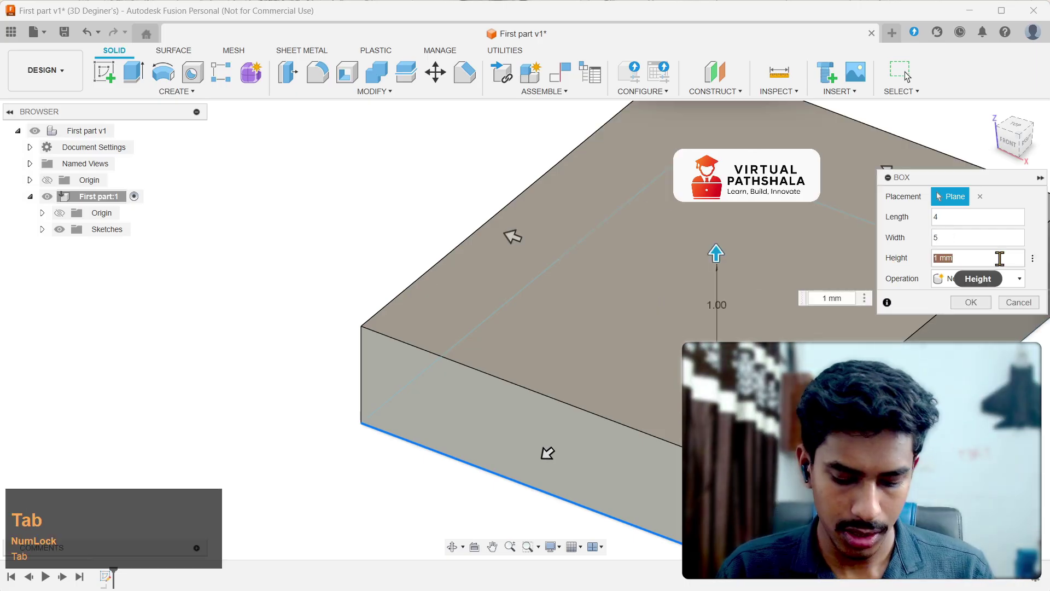
text(4)
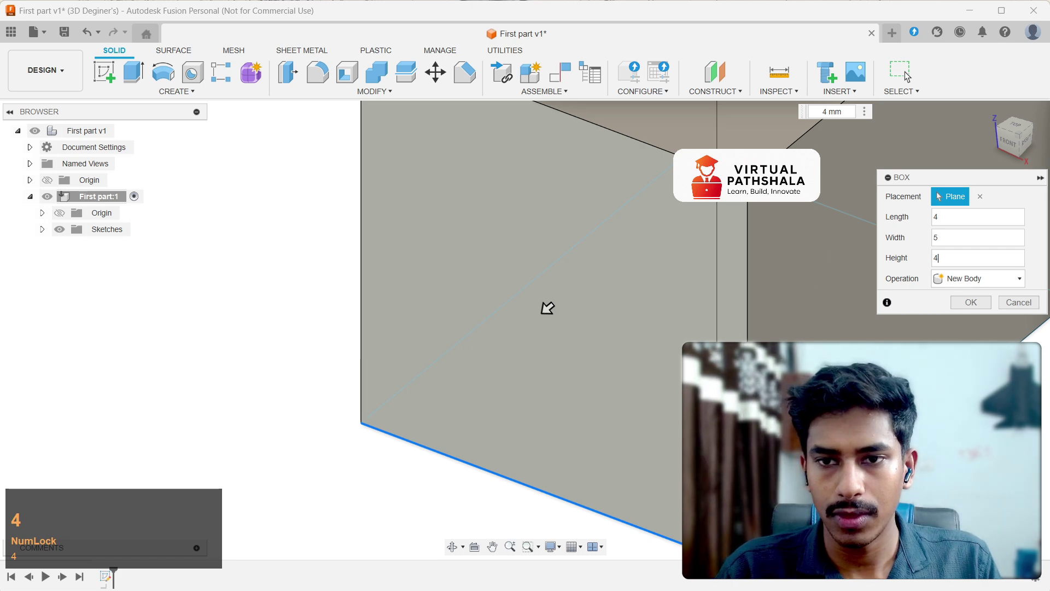
scroll(947, 296, up, 3)
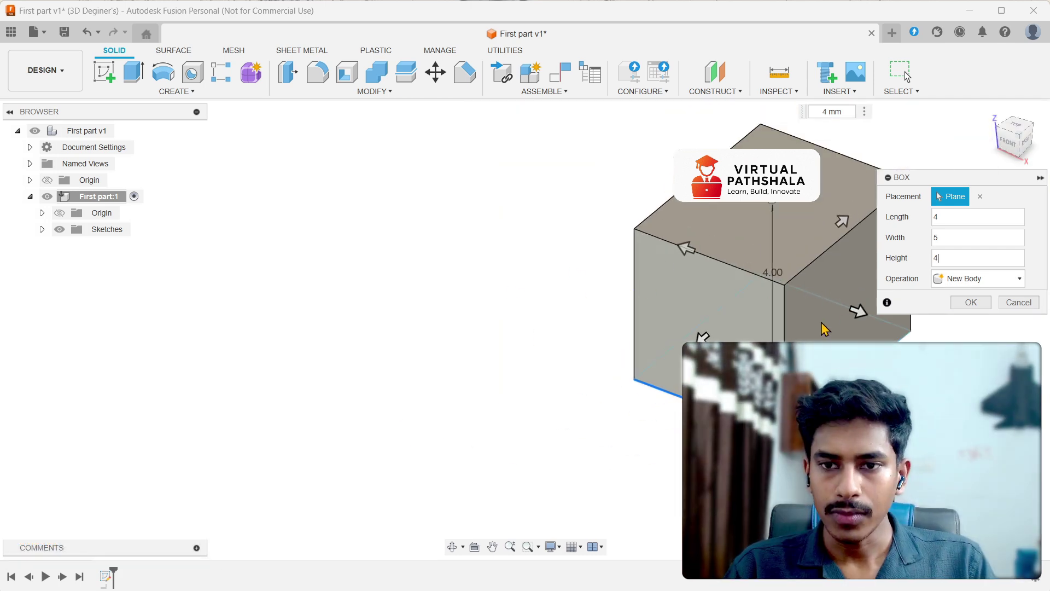
Step: Set the box's length to 3 mm, width to 2 mm and height to 1 mm, and create it as a new body
drag(972, 218, 930, 223)
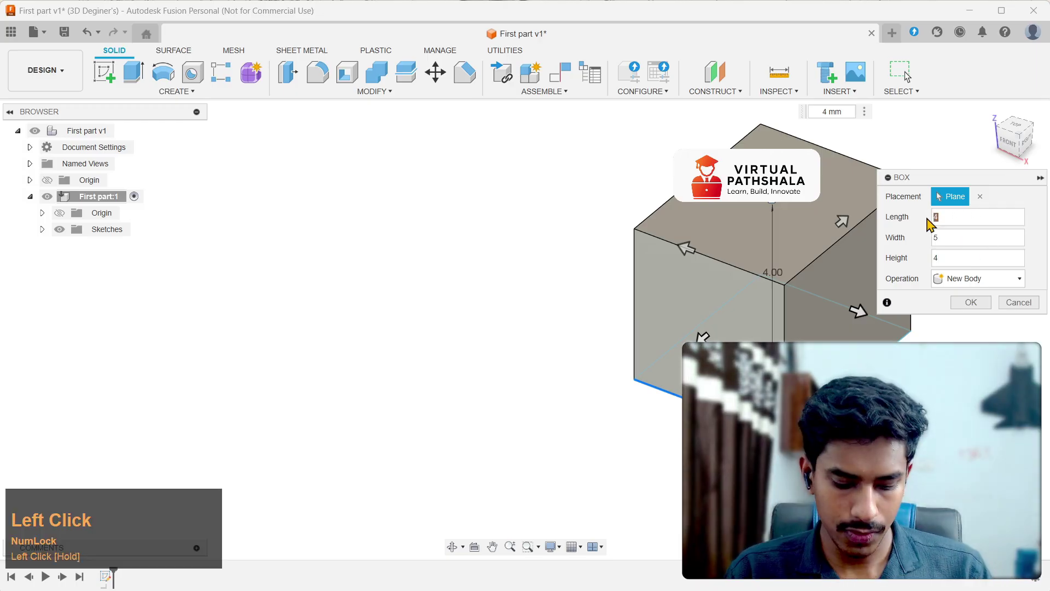
text(3)
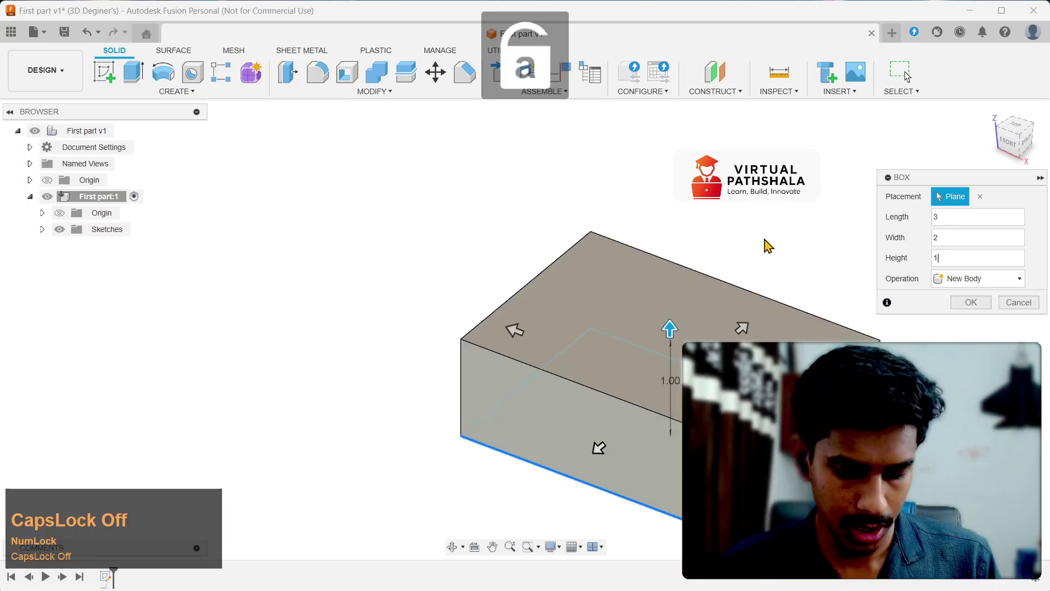
key(Caps_Lock)
key(Tab)
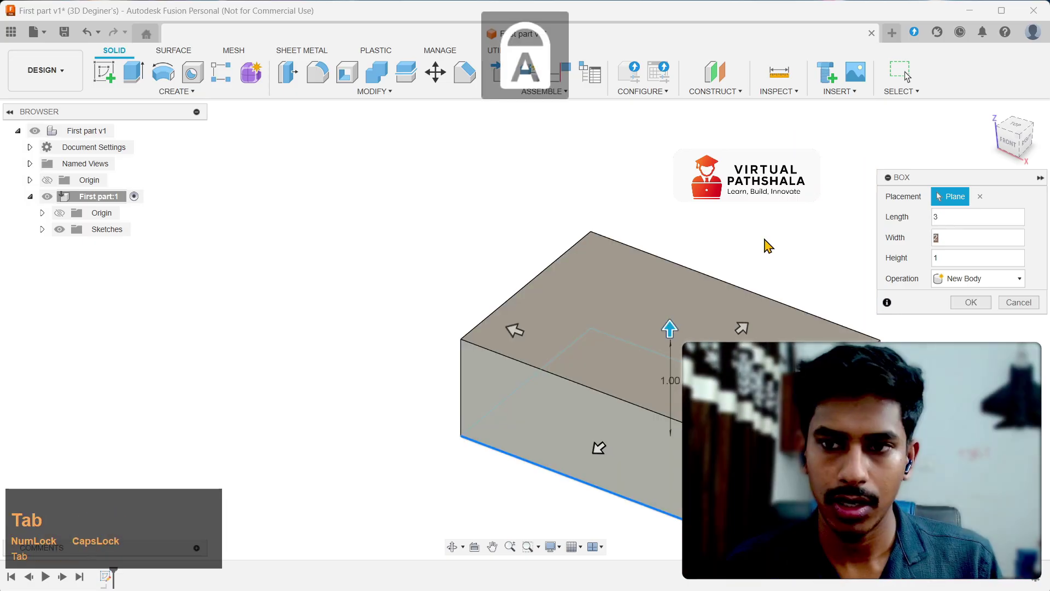
key(Tab)
key(Tab)
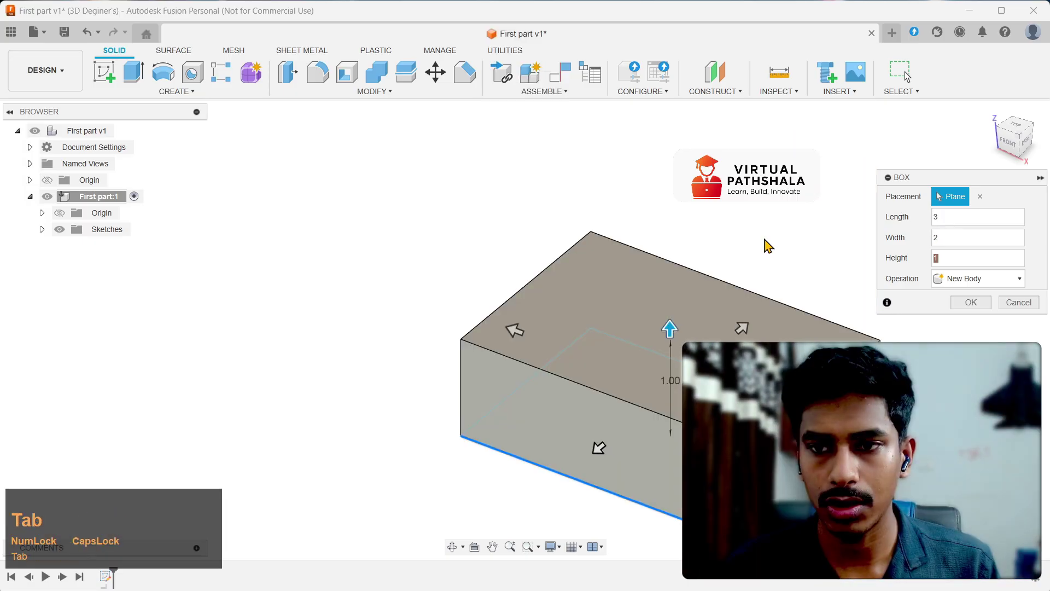
click(985, 305)
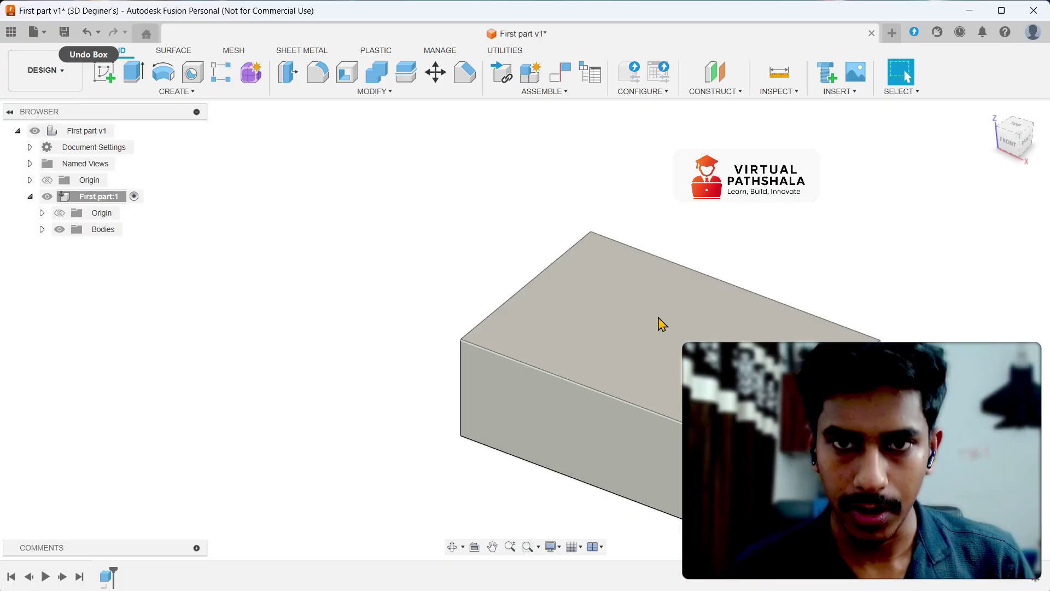
middle_drag(698, 266, 437, 300)
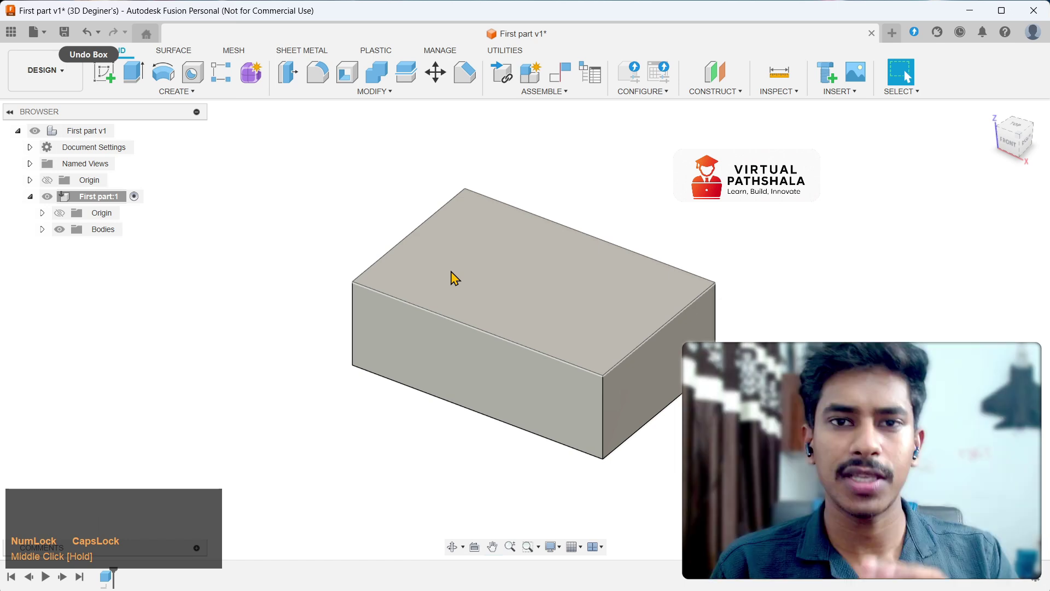
click(182, 92)
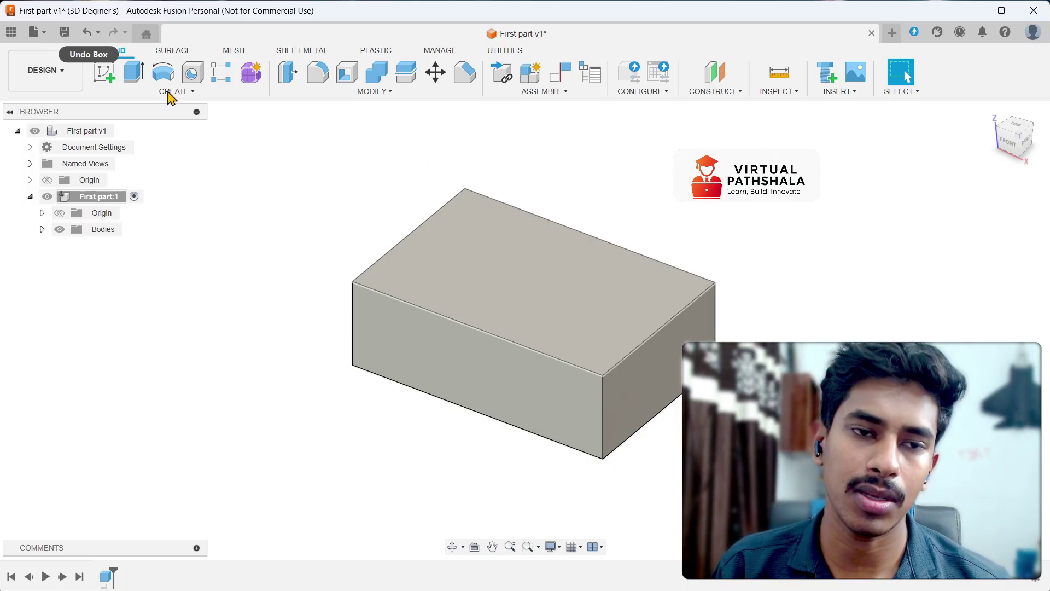
click(171, 91)
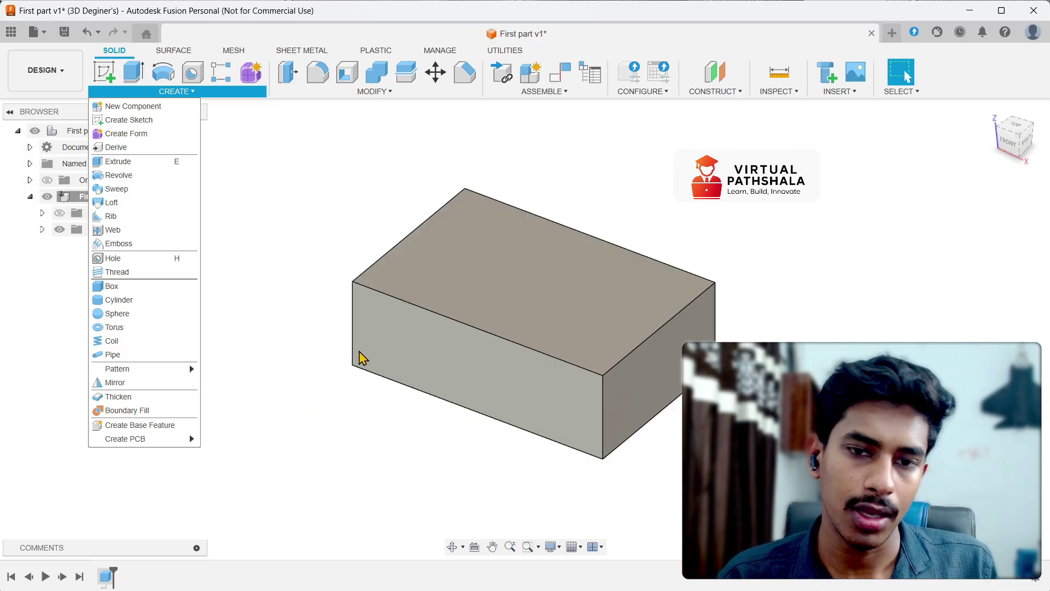
right_click(106, 576)
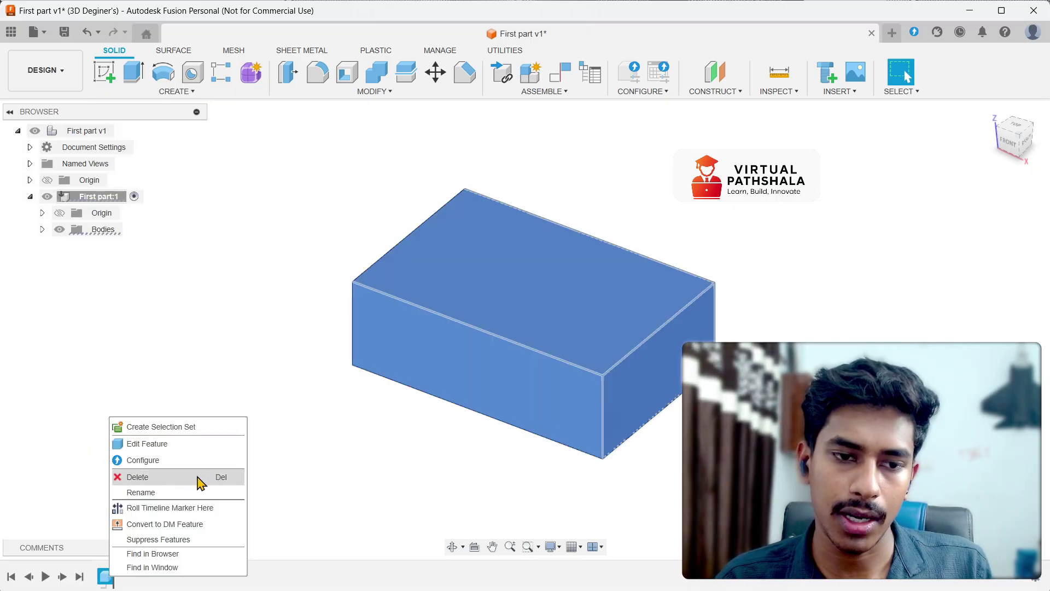
click(495, 474)
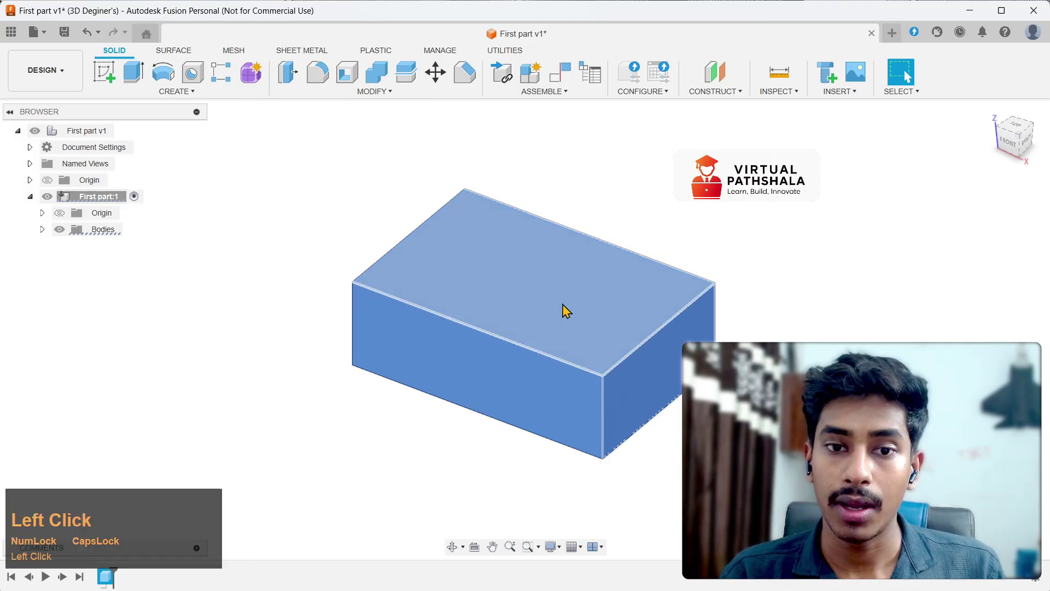
click(377, 397)
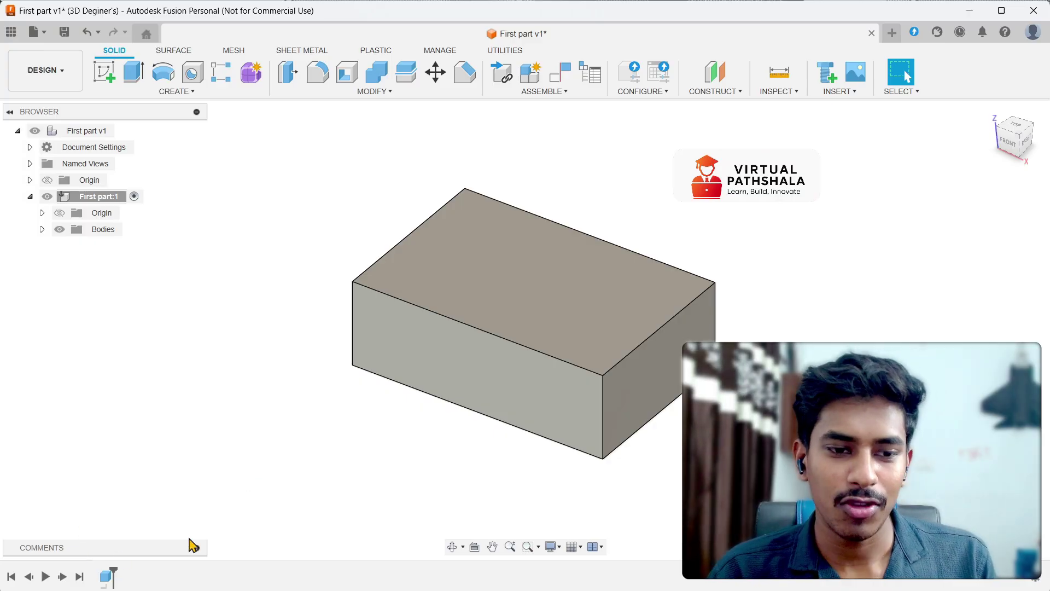
Step: Reopen the box feature from the timeline for editing to review its dimensions, and accept them
double_click(113, 574)
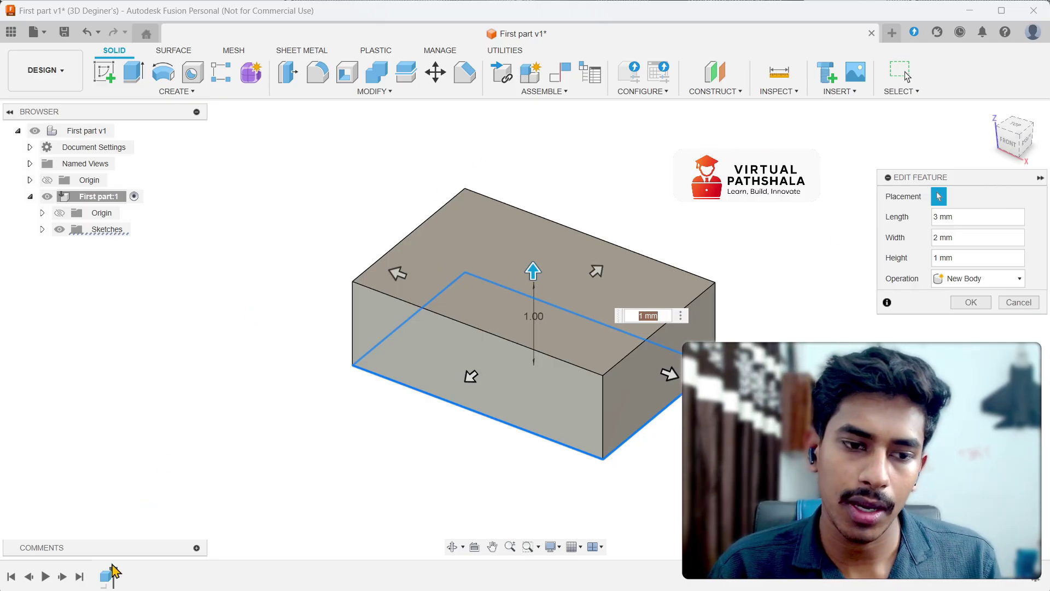
right_click(109, 578)
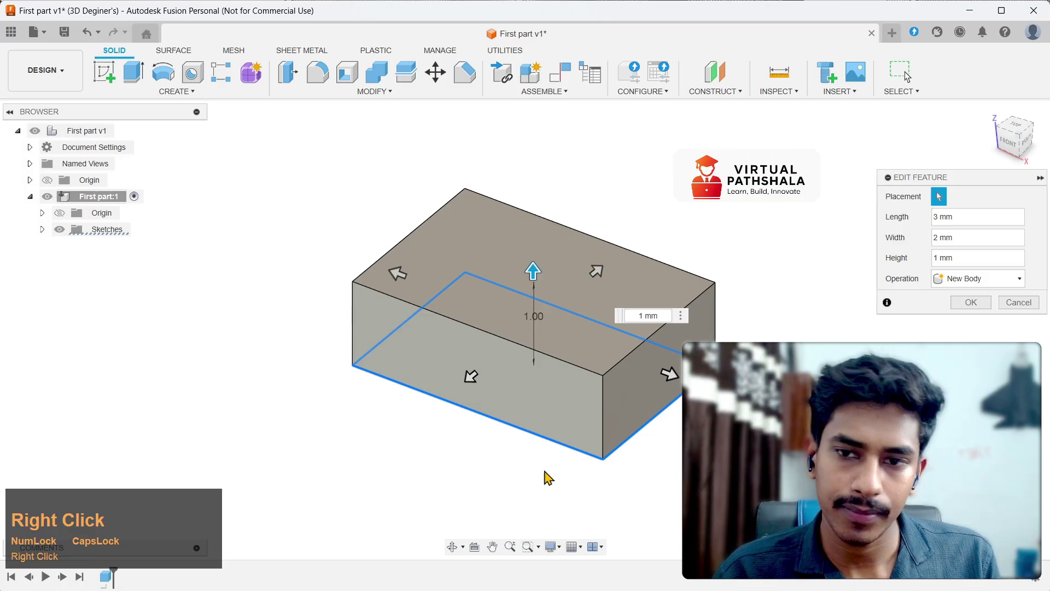
click(971, 302)
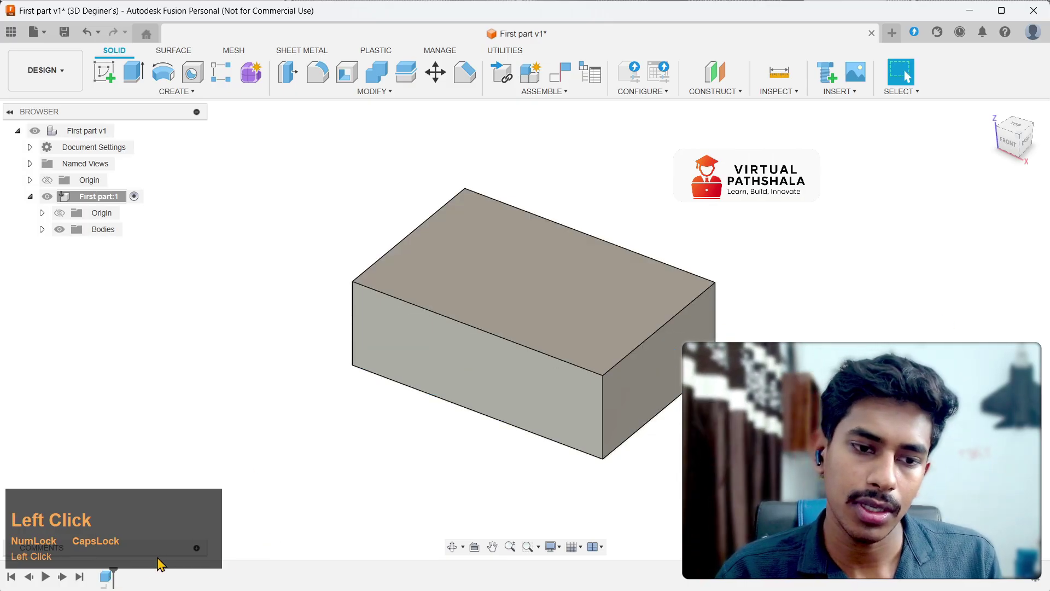
right_click(105, 576)
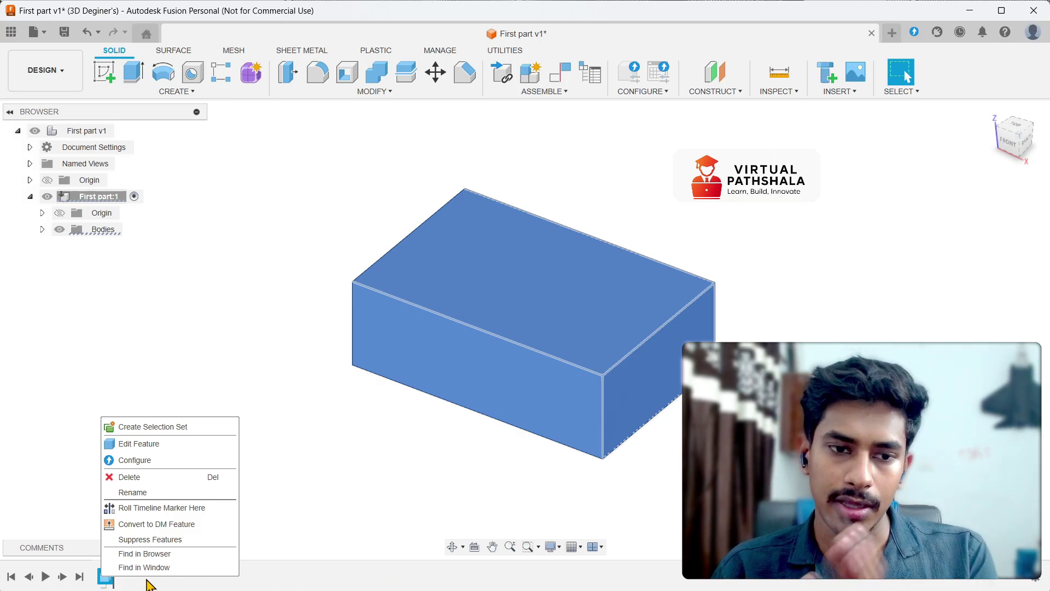
click(155, 448)
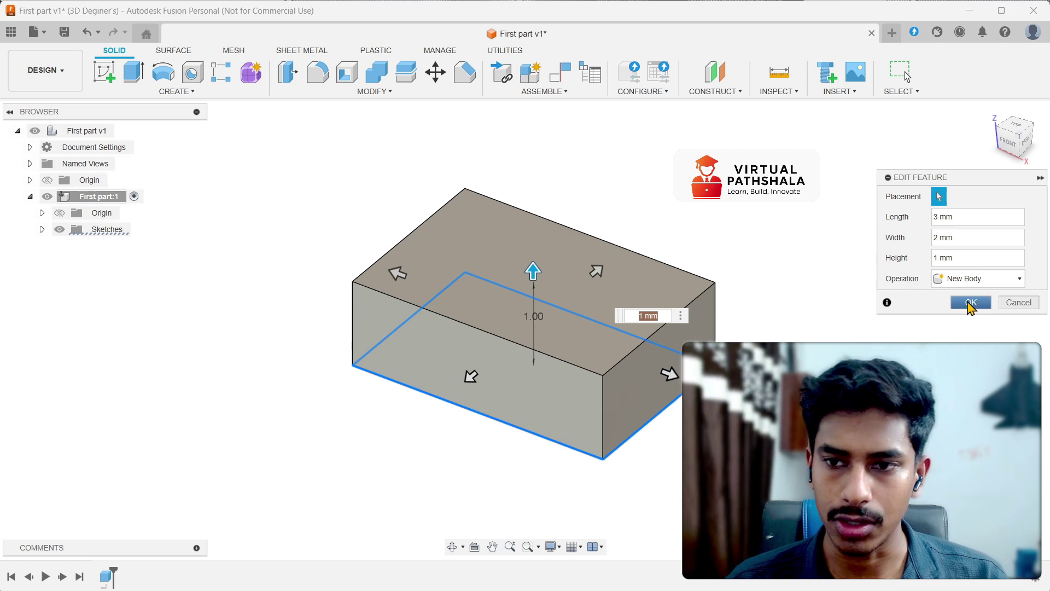
click(971, 302)
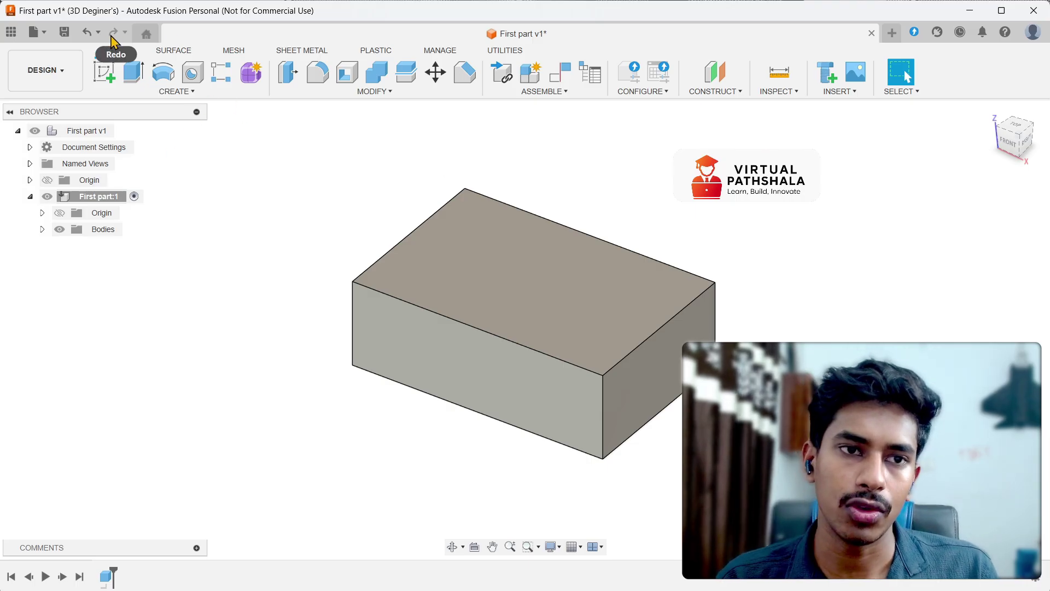
Step: Delete the box feature from the timeline and start a new sketch on the horizontal XY plane
right_click(112, 574)
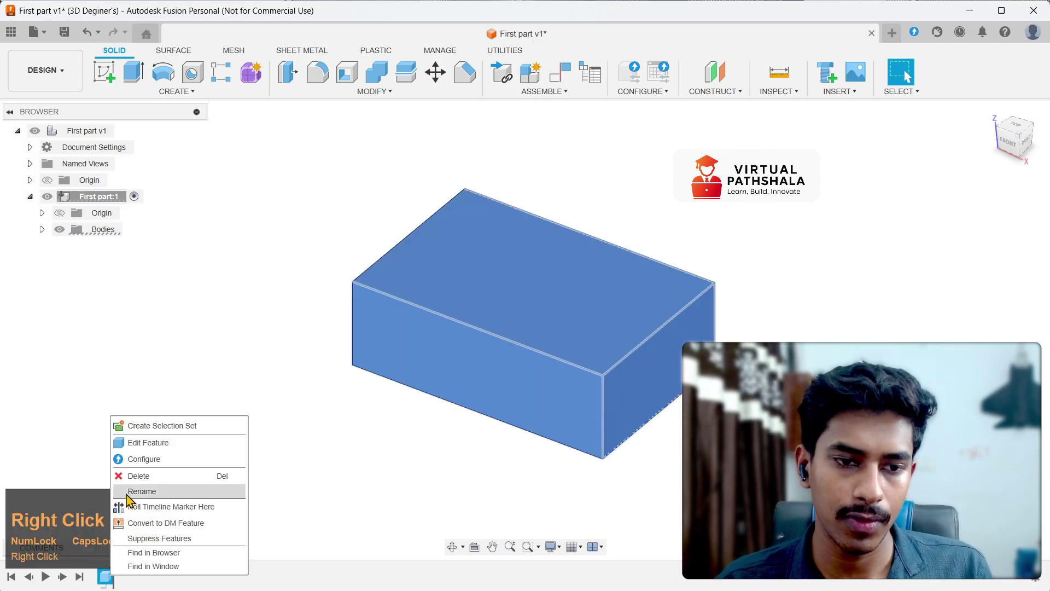
click(141, 477)
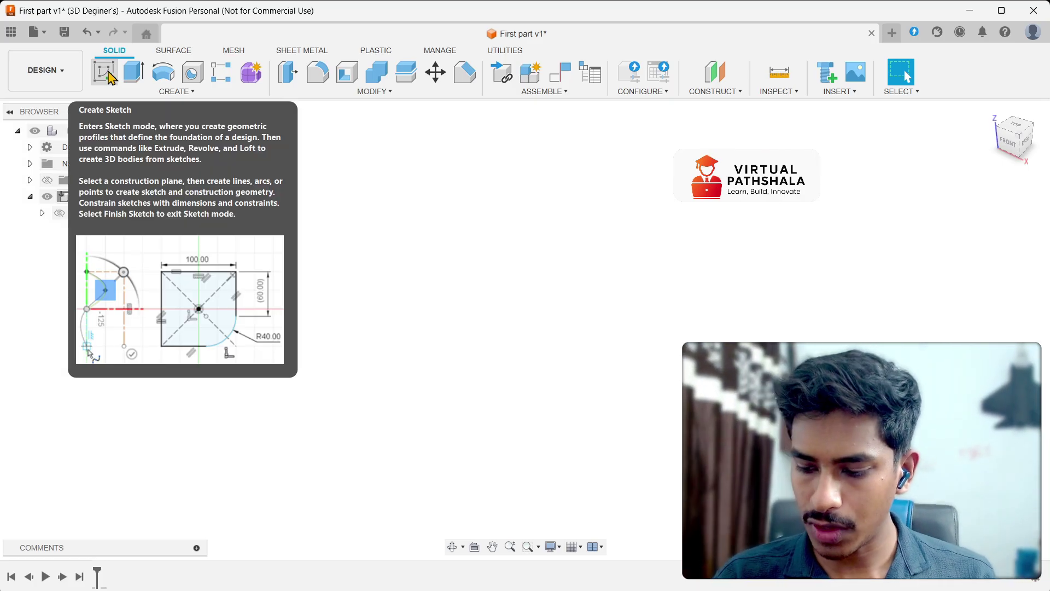
click(105, 72)
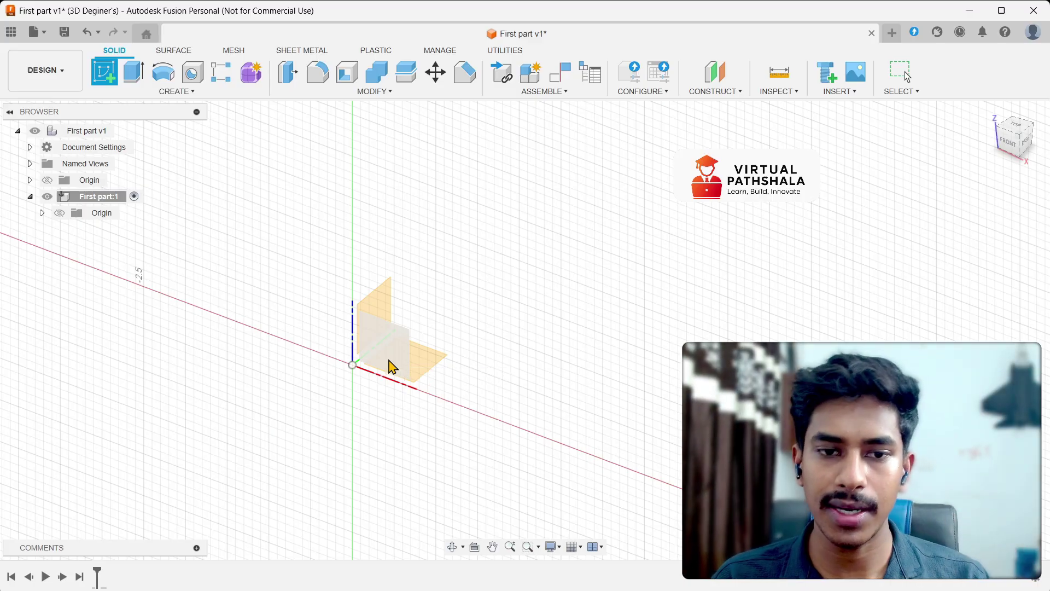
click(430, 378)
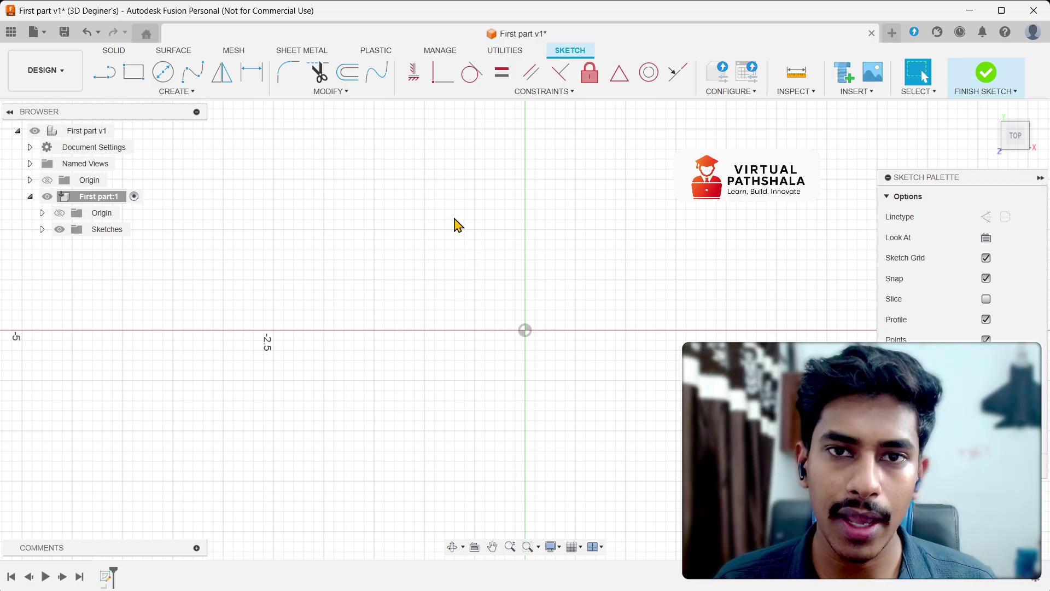
Step: Draw a center rectangle 3 mm wide by 2 mm high centered on the origin, and finish the sketch
key(r)
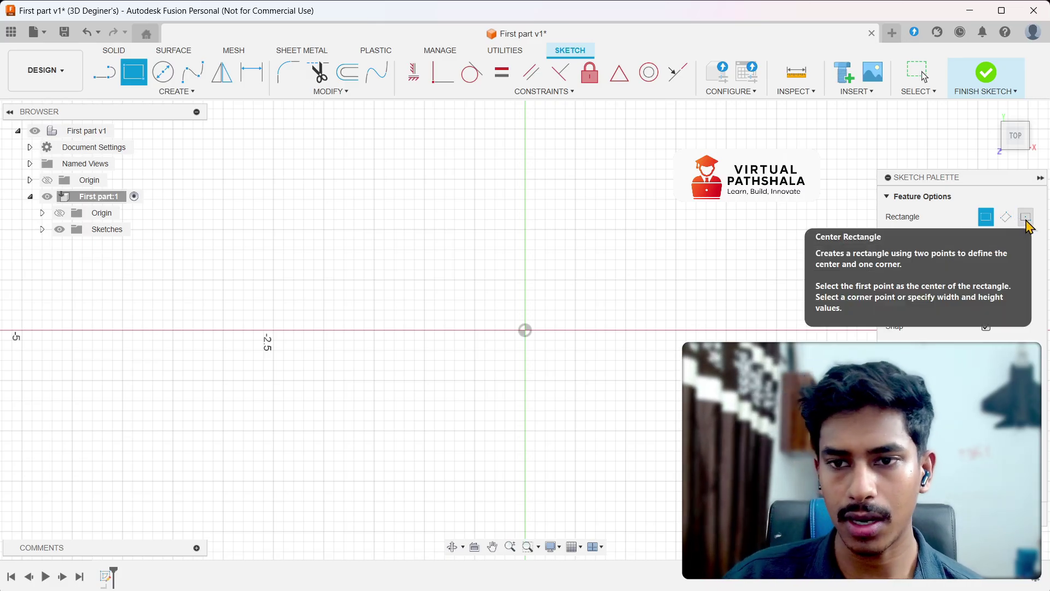
click(1026, 219)
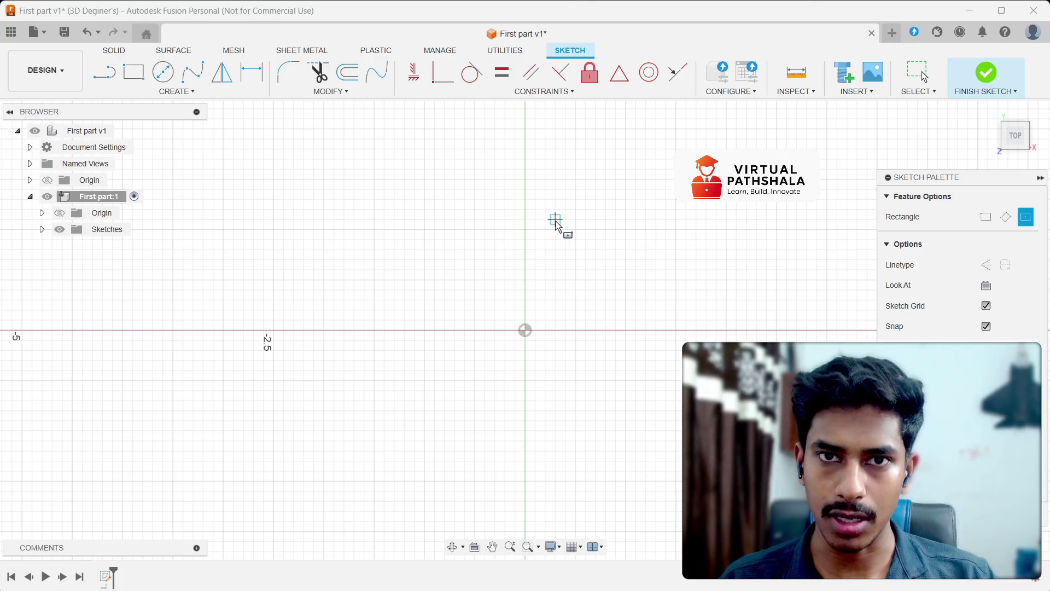
click(529, 330)
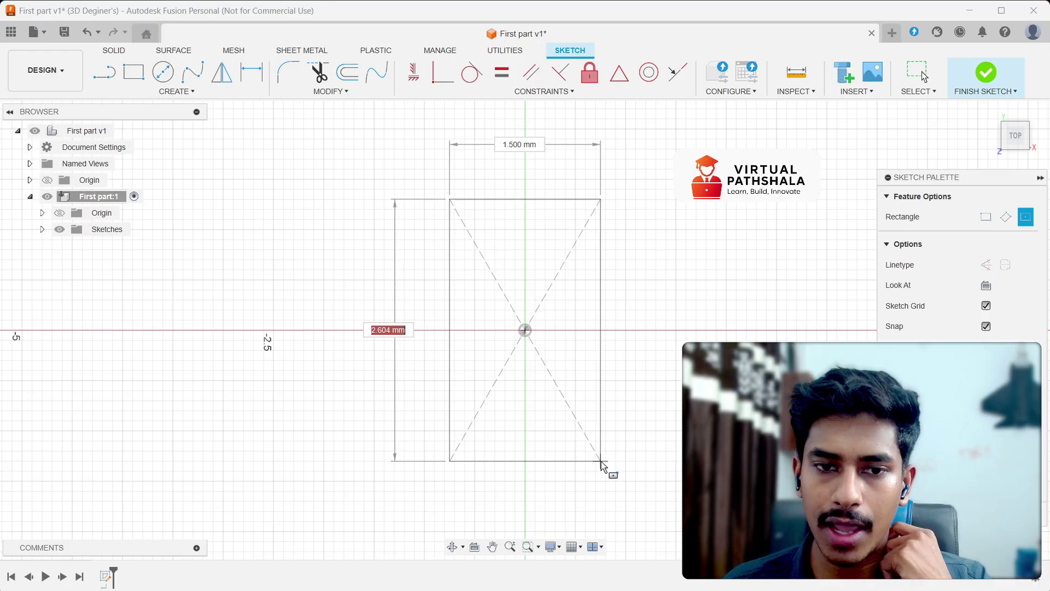
text(2)
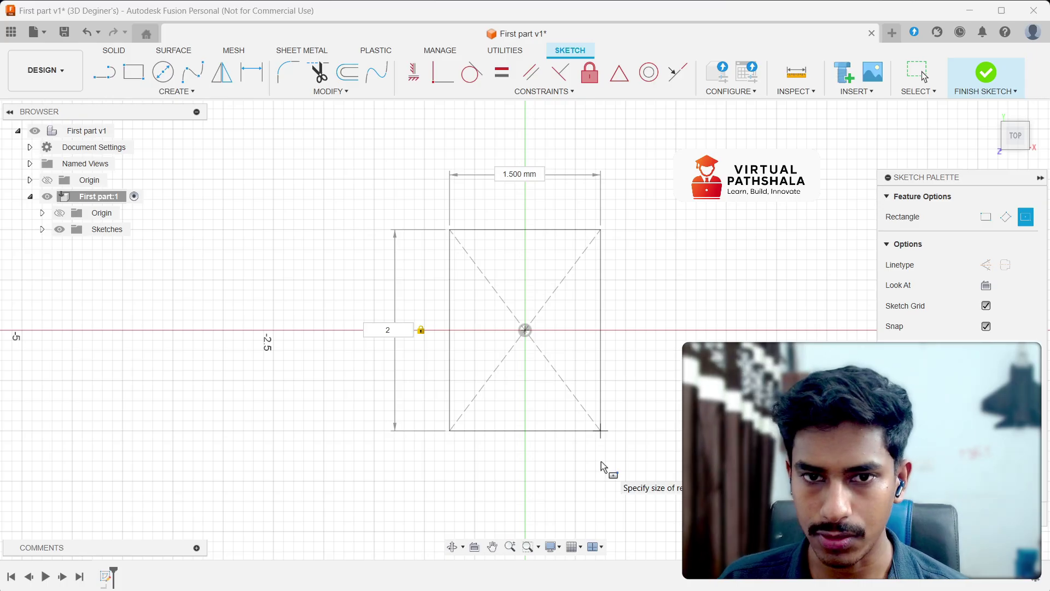
key(Tab)
text(3)
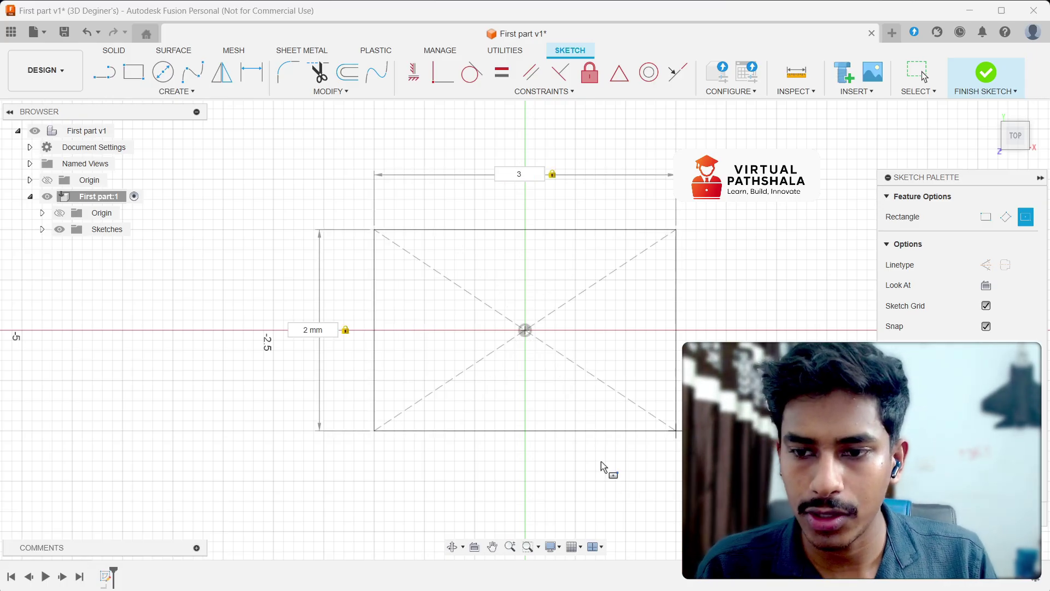
key(Return)
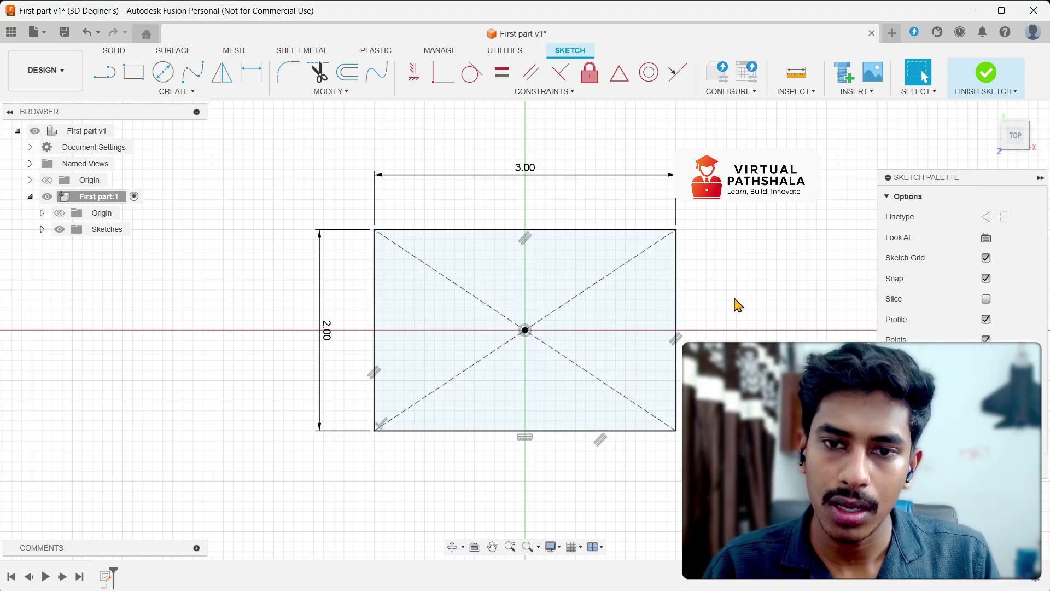
mouse_move(1005, 150)
mouse_down()
mouse_move(991, 167)
mouse_move(999, 138)
mouse_move(1015, 131)
mouse_up()
click(1027, 143)
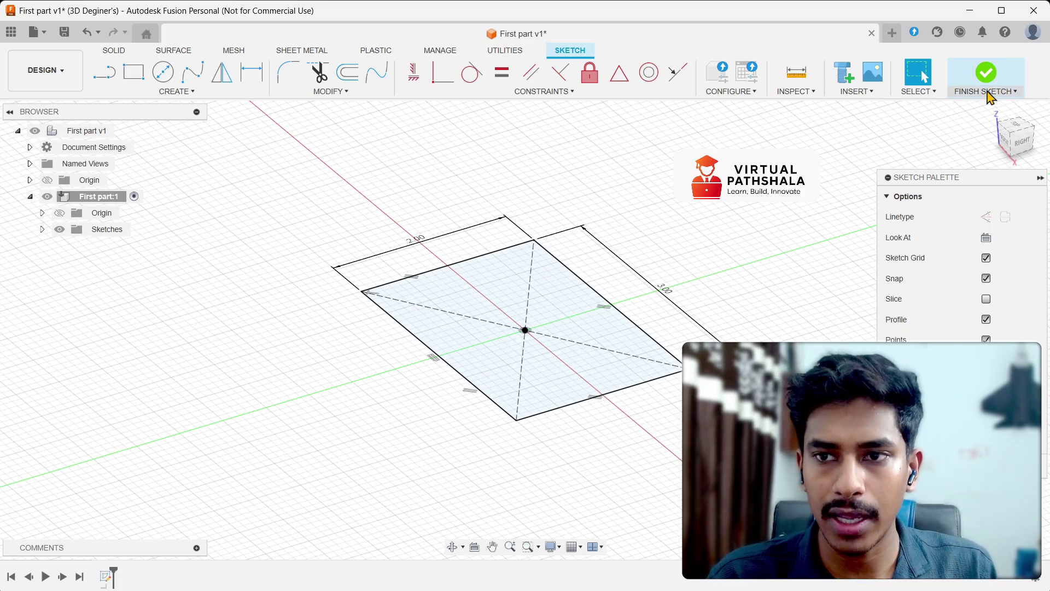
click(986, 72)
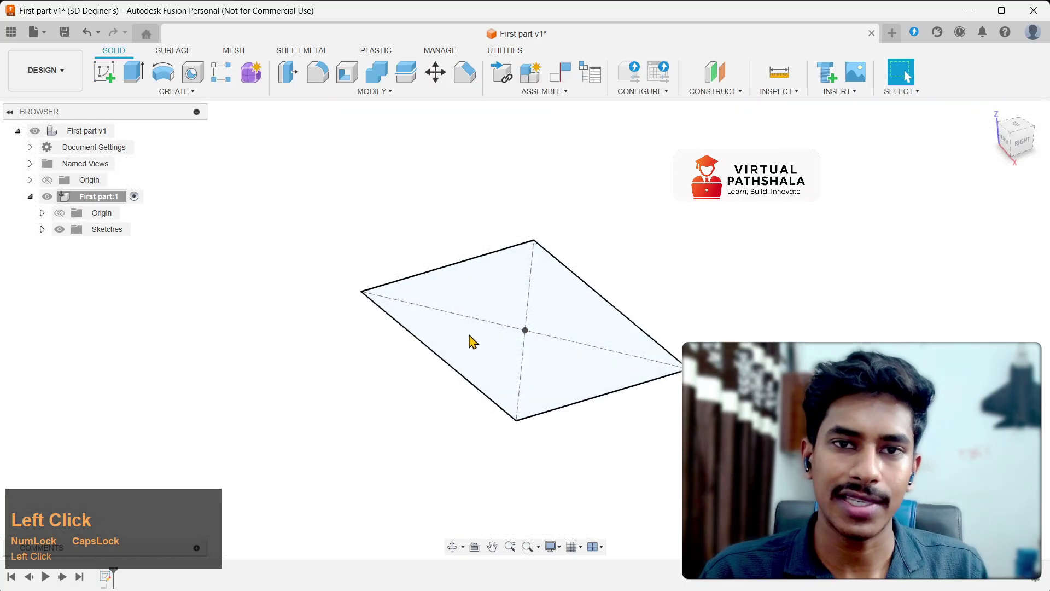
Step: Examine the finished rectangle sketch straight from the top, turned so its long side runs horizontally
click(1020, 127)
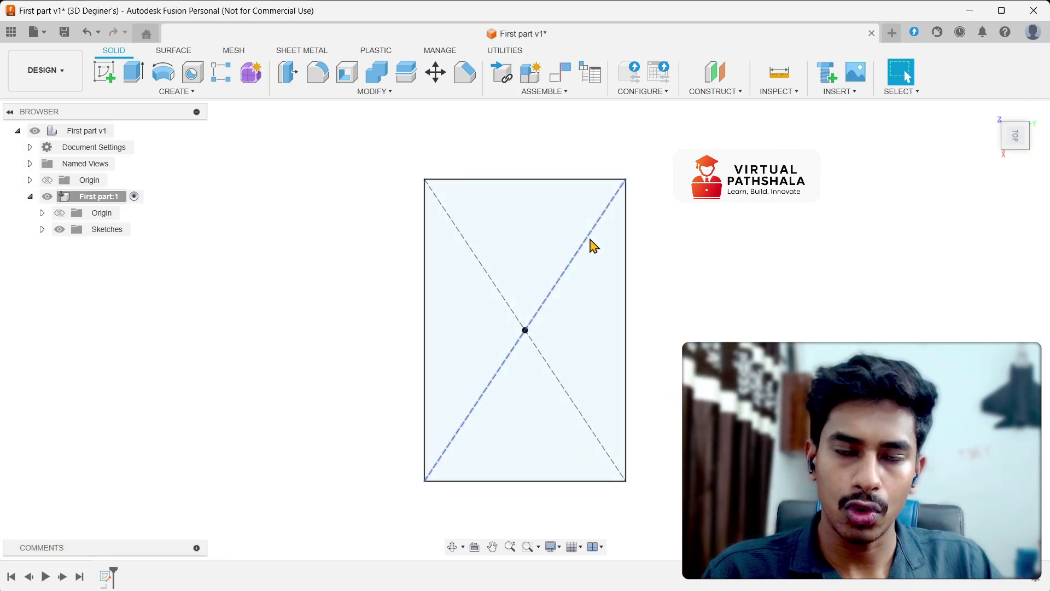
click(1035, 115)
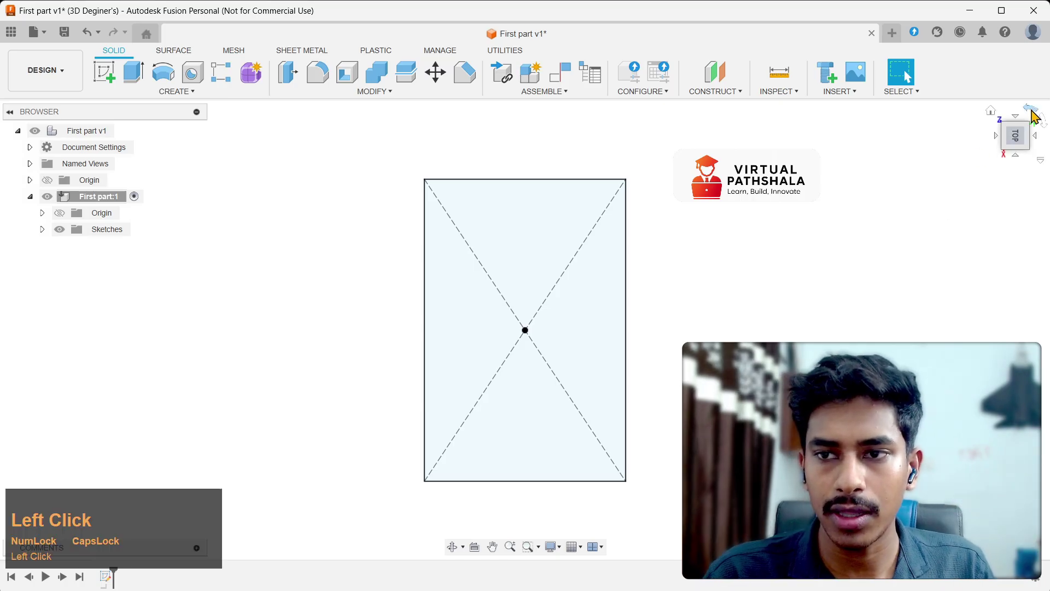
click(1036, 115)
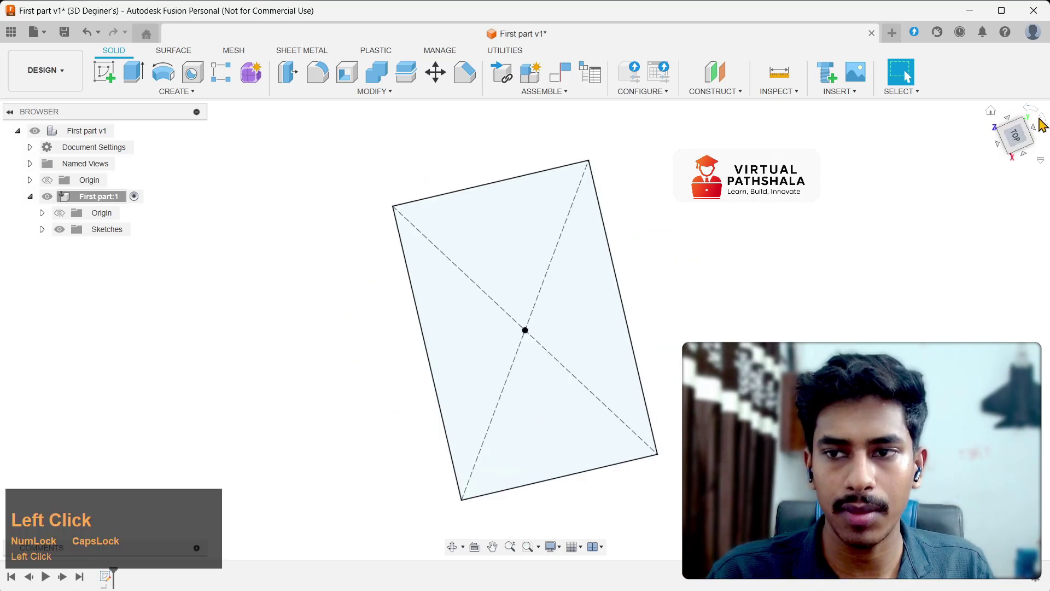
click(1034, 114)
click(1033, 114)
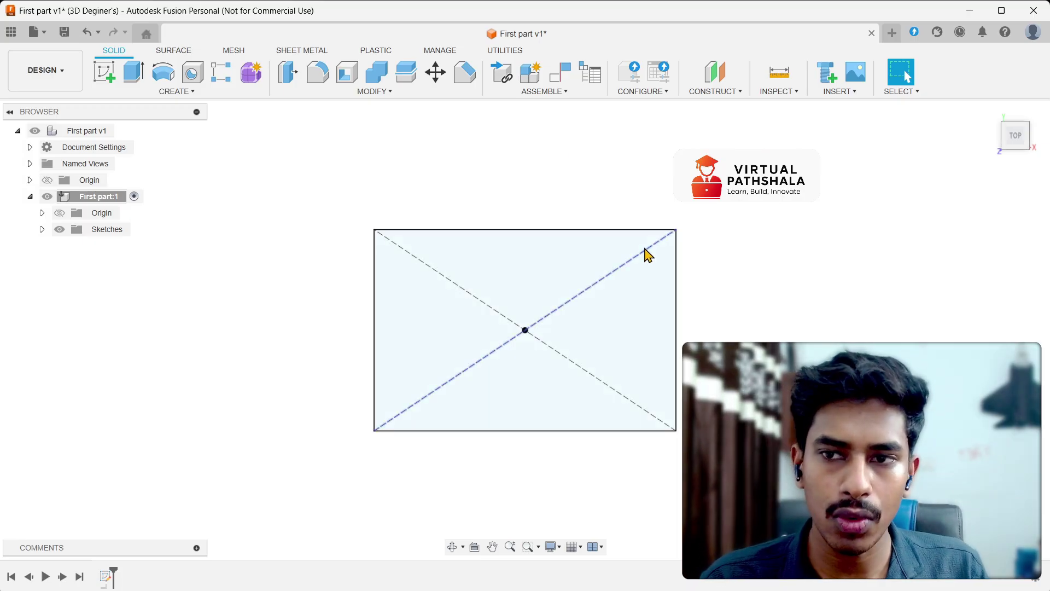
click(1016, 137)
mouse_move(1016, 136)
mouse_down()
mouse_move(1009, 153)
mouse_move(1012, 132)
mouse_move(1014, 141)
mouse_up()
click(1013, 131)
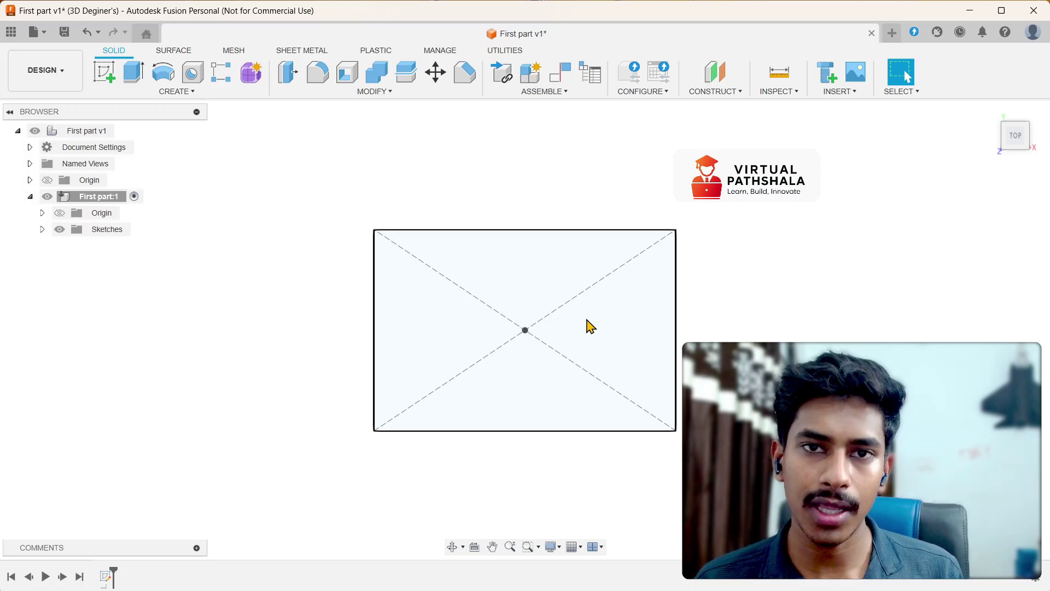
Step: Extrude the rectangle profile 1 mm to one side from its profile plane
key(e)
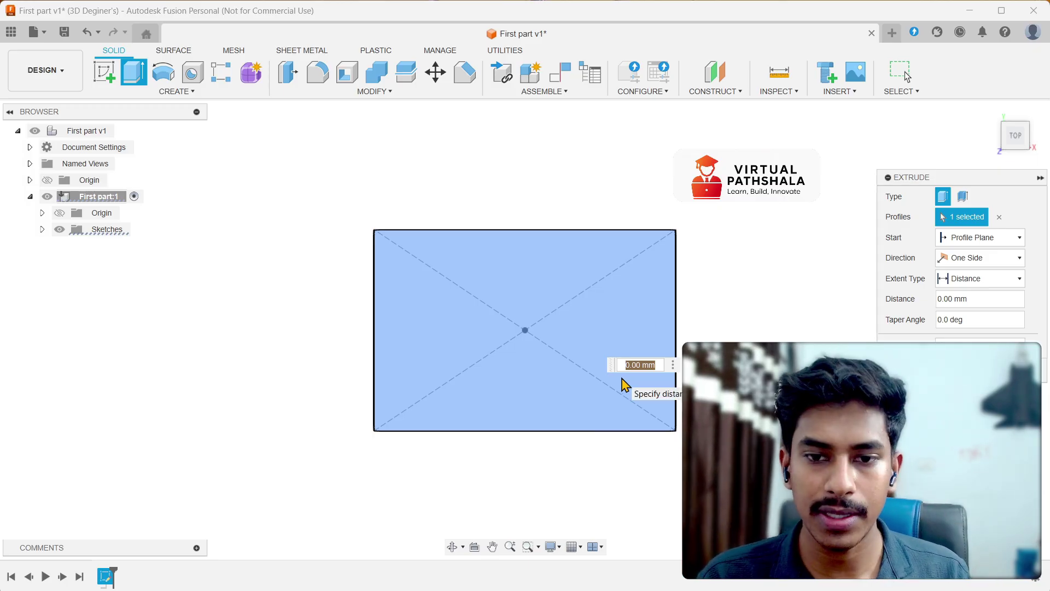
text(1)
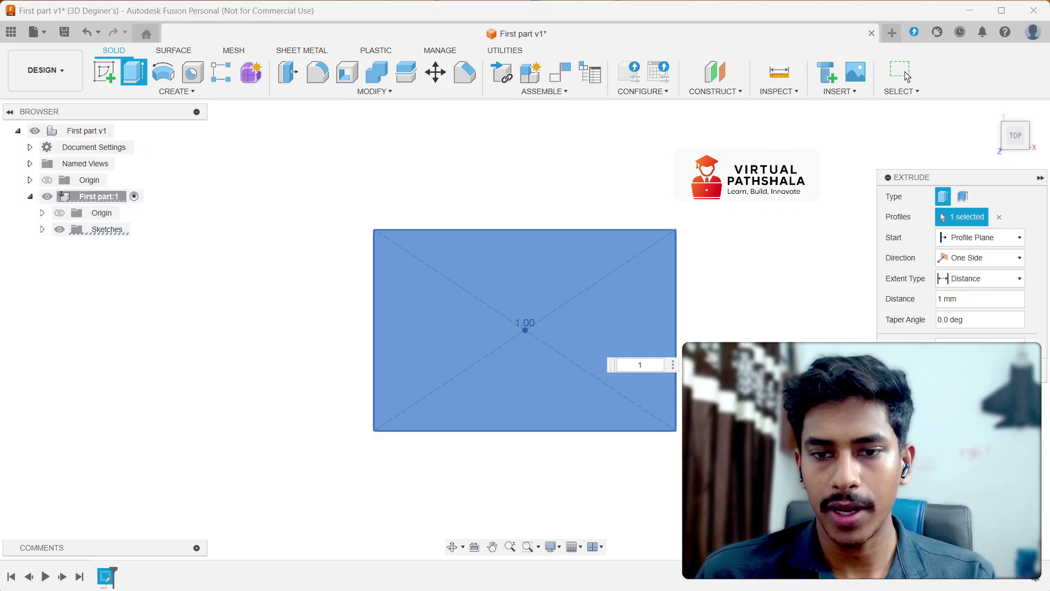
click(906, 77)
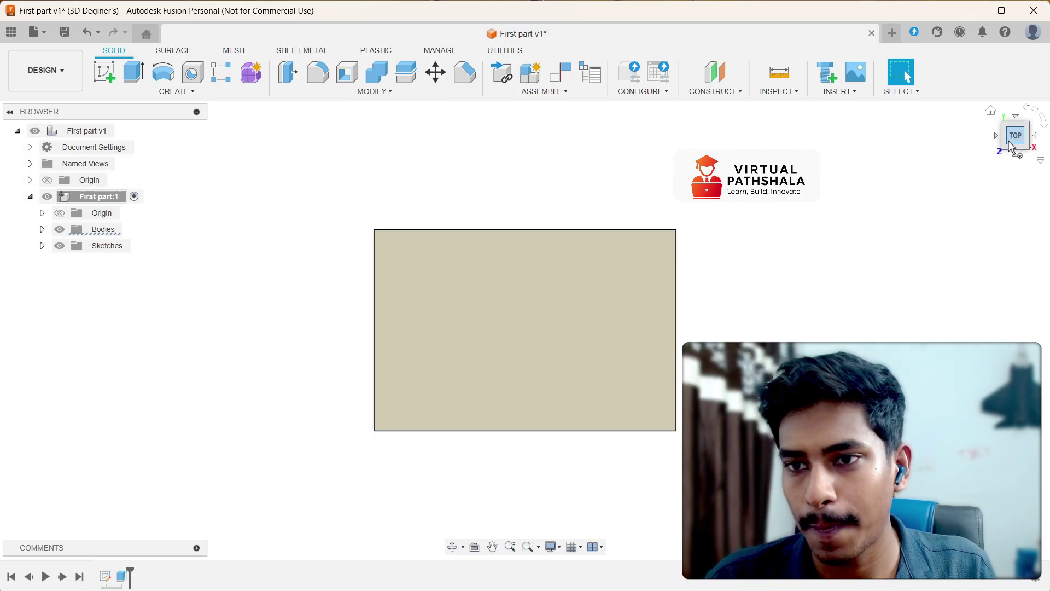
drag(1011, 147, 993, 164)
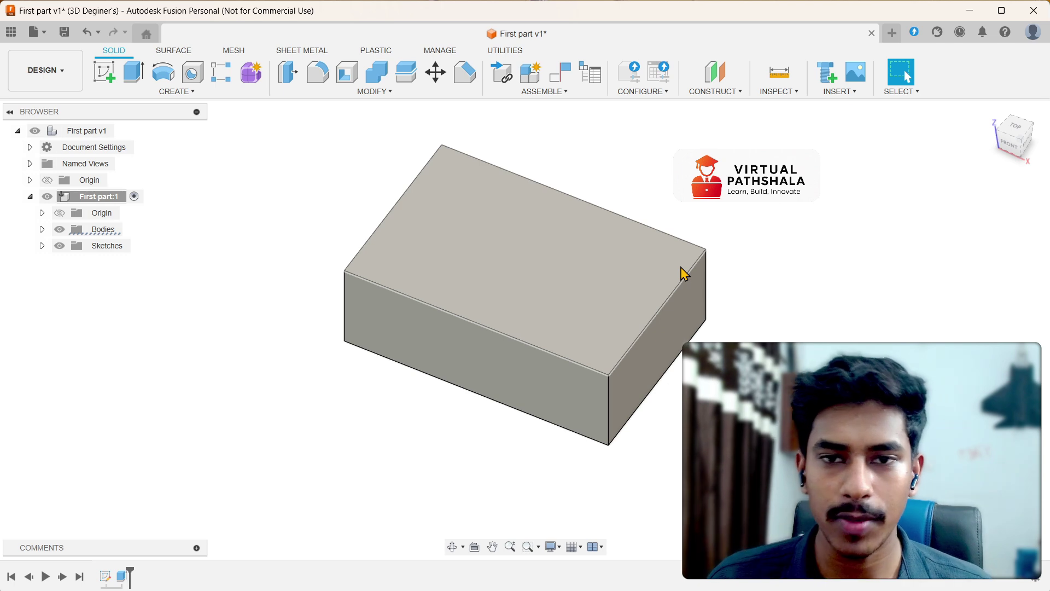
click(513, 288)
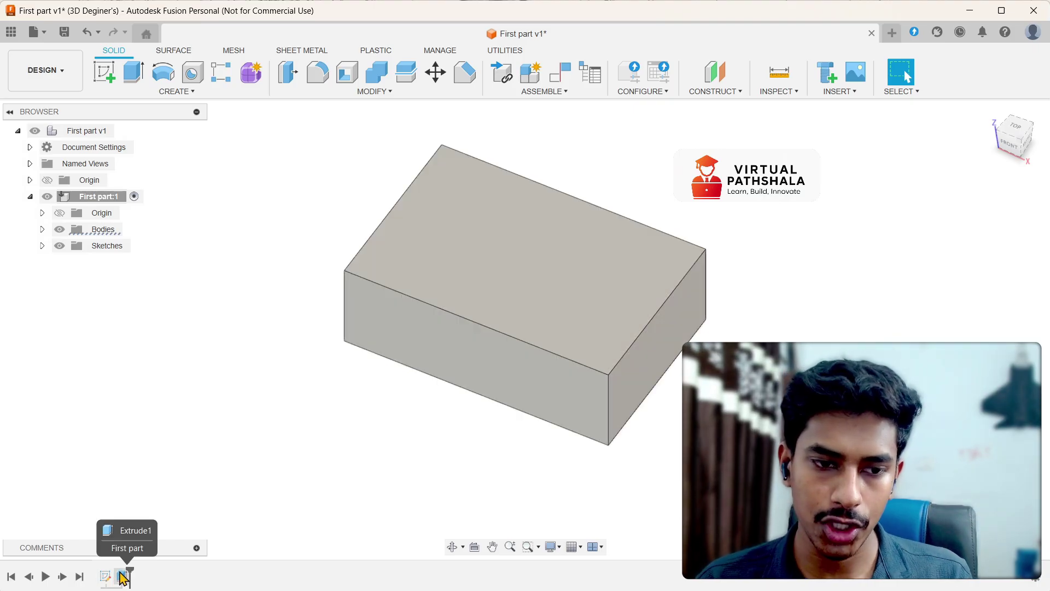
Step: Edit the extrude feature from the timeline and set its distance to 2 mm
click(123, 577)
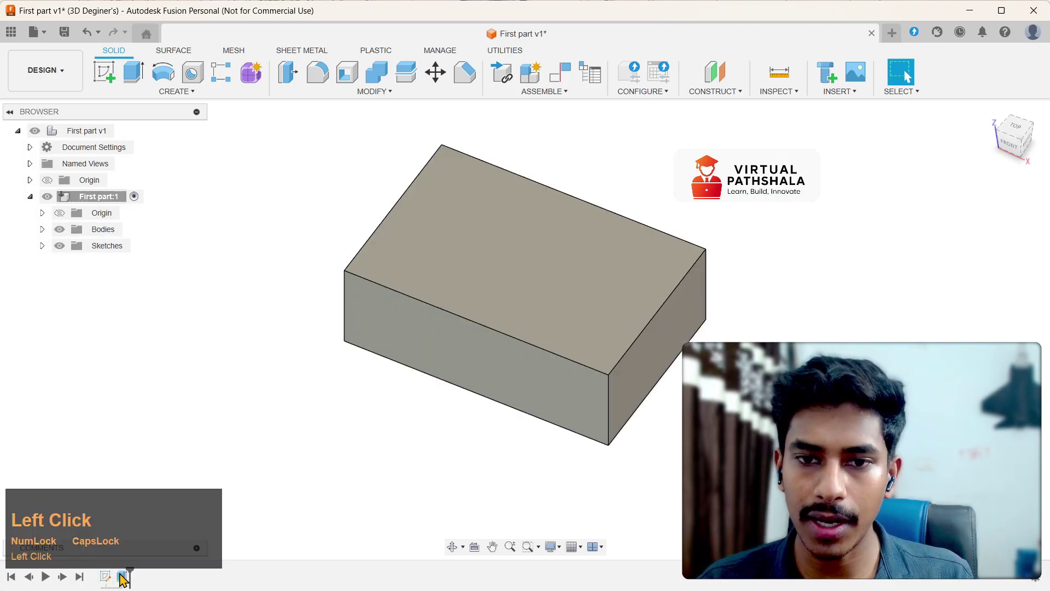
double_click(123, 577)
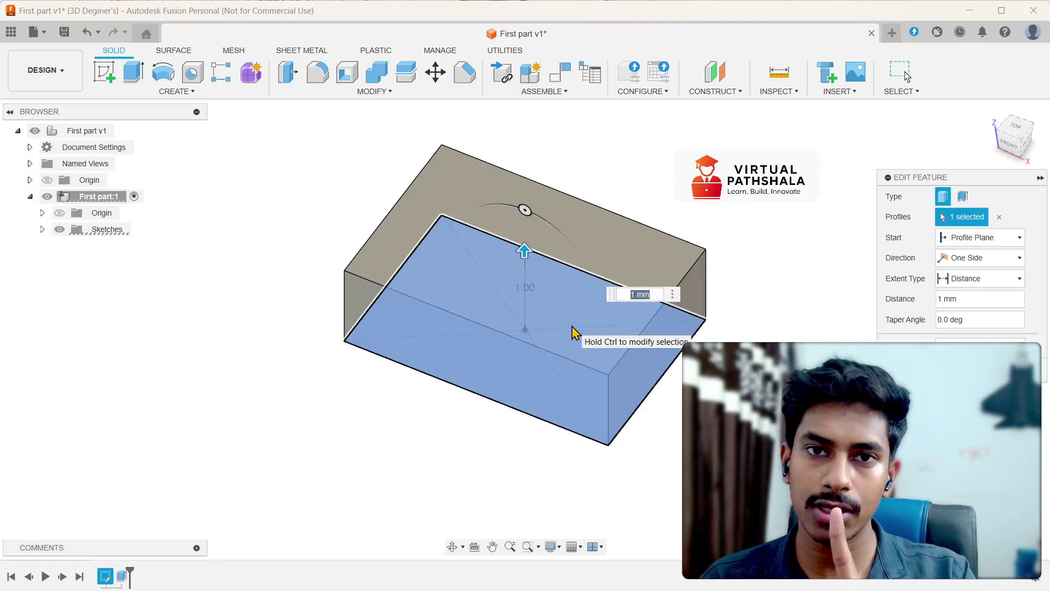
drag(524, 251, 524, 228)
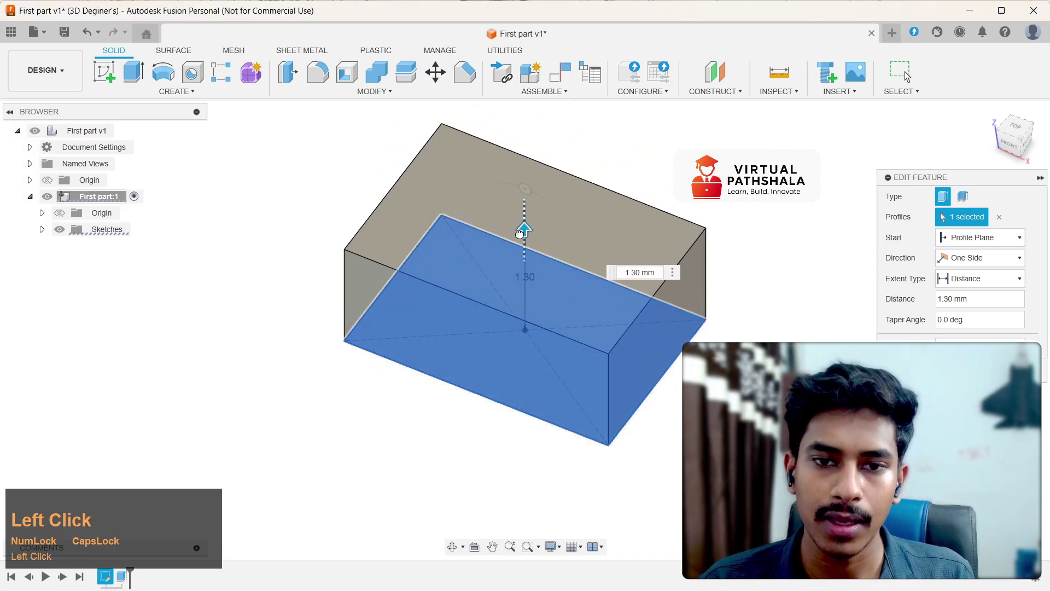
text(2)
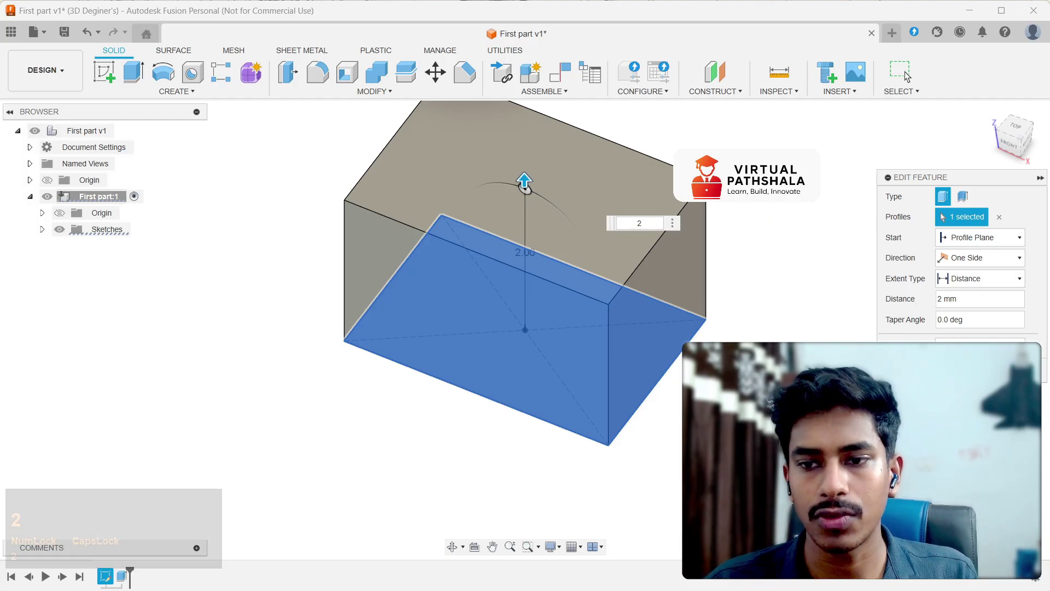
click(904, 73)
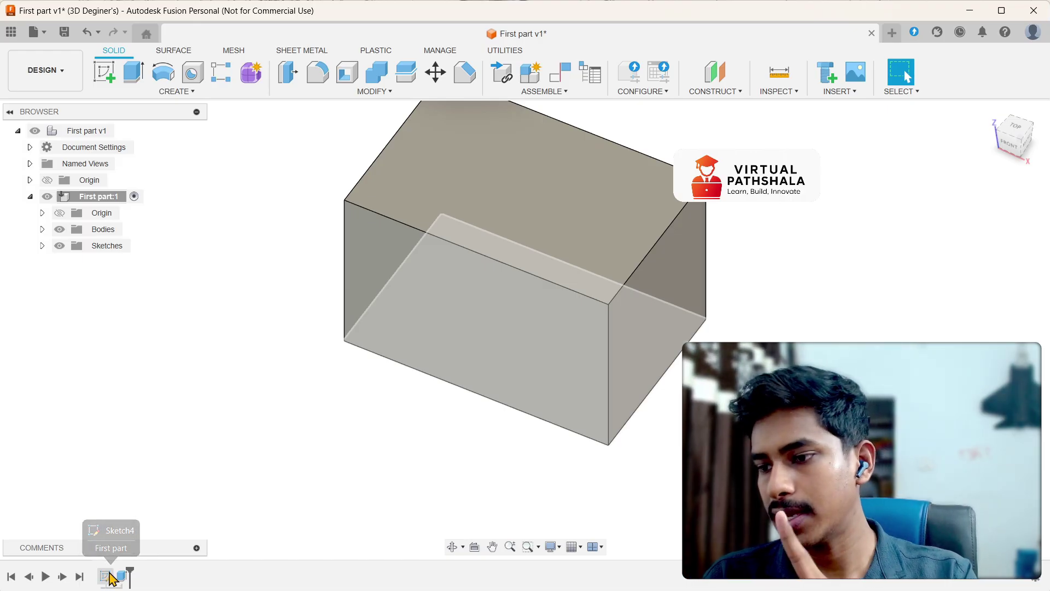
Step: Edit the box's base sketch from the timeline and set the rectangle's horizontal dimension to 4 mm
right_click(112, 578)
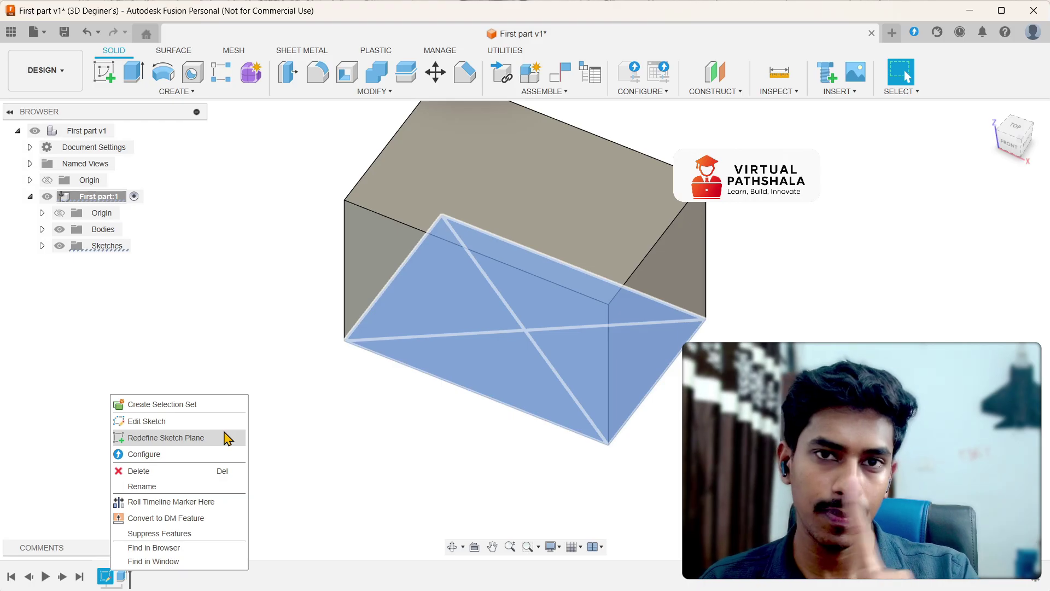
click(141, 423)
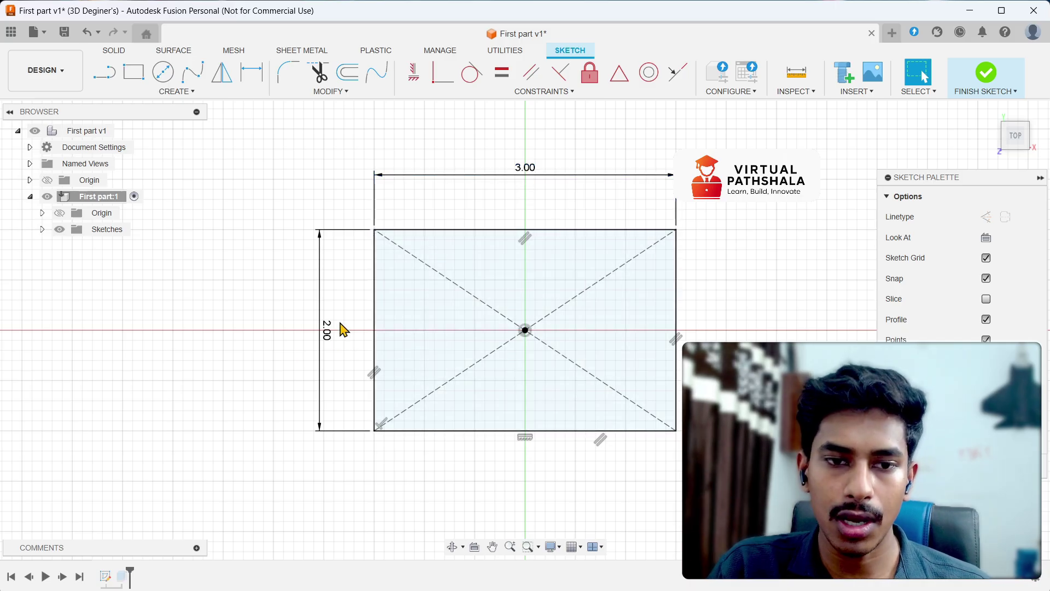
double_click(527, 171)
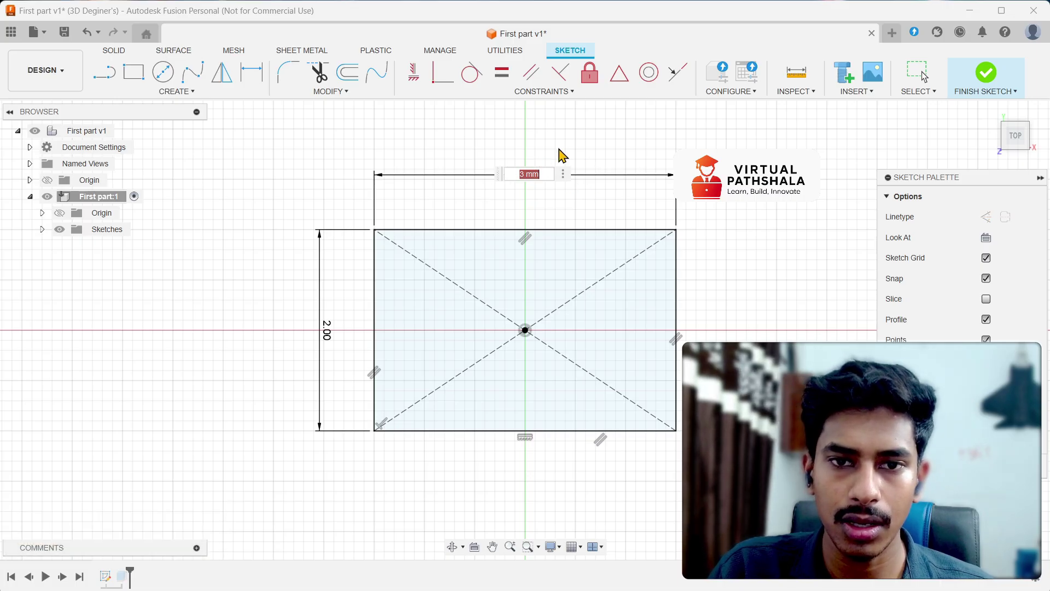
text(4)
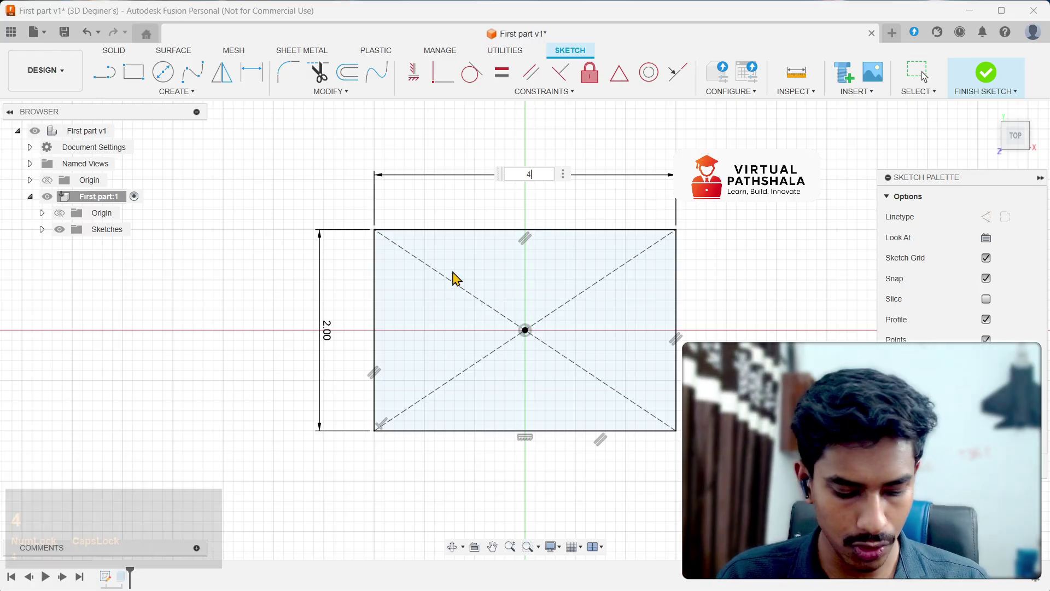
key(Tab)
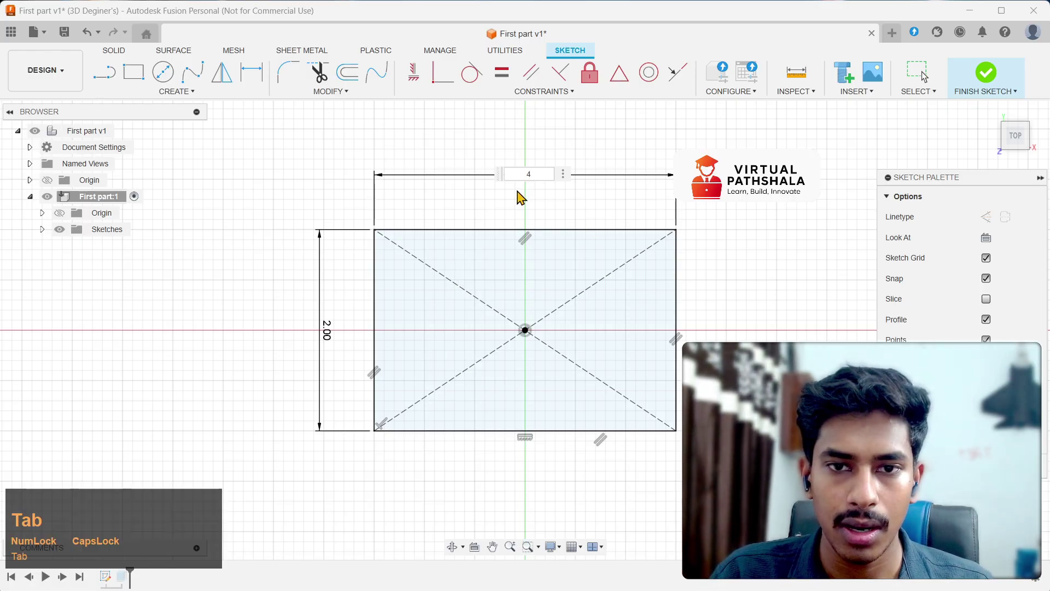
key(Return)
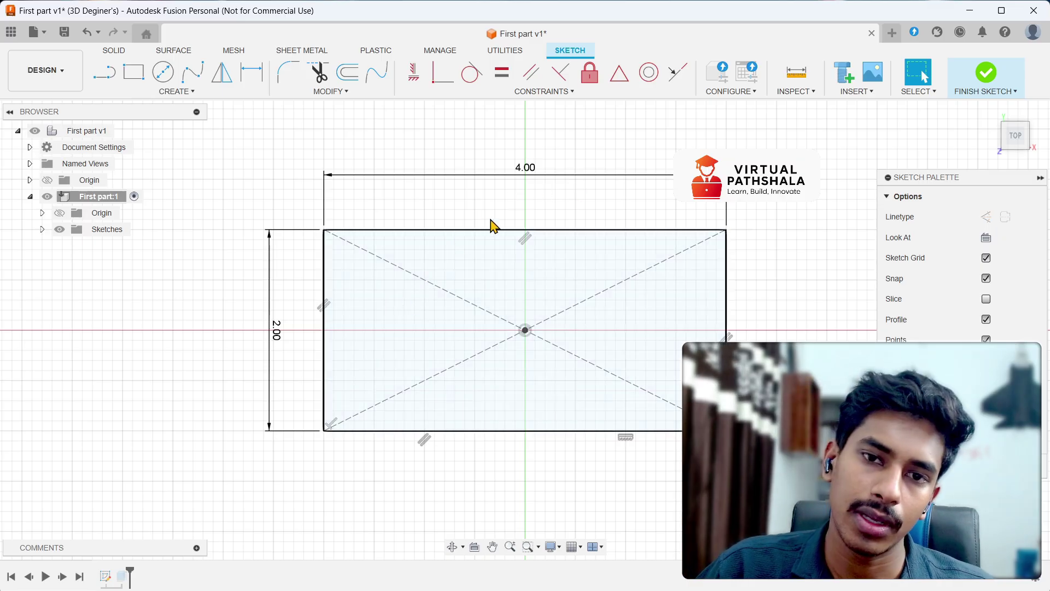
Step: Set the rectangle's vertical dimension to 3 mm and finish the sketch to update the box
double_click(276, 332)
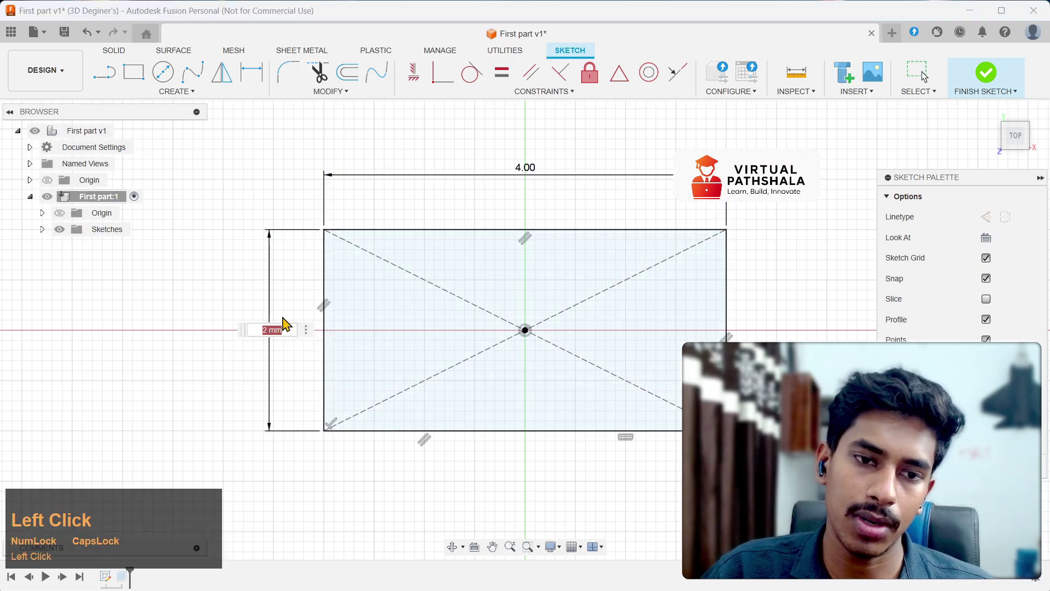
text(3)
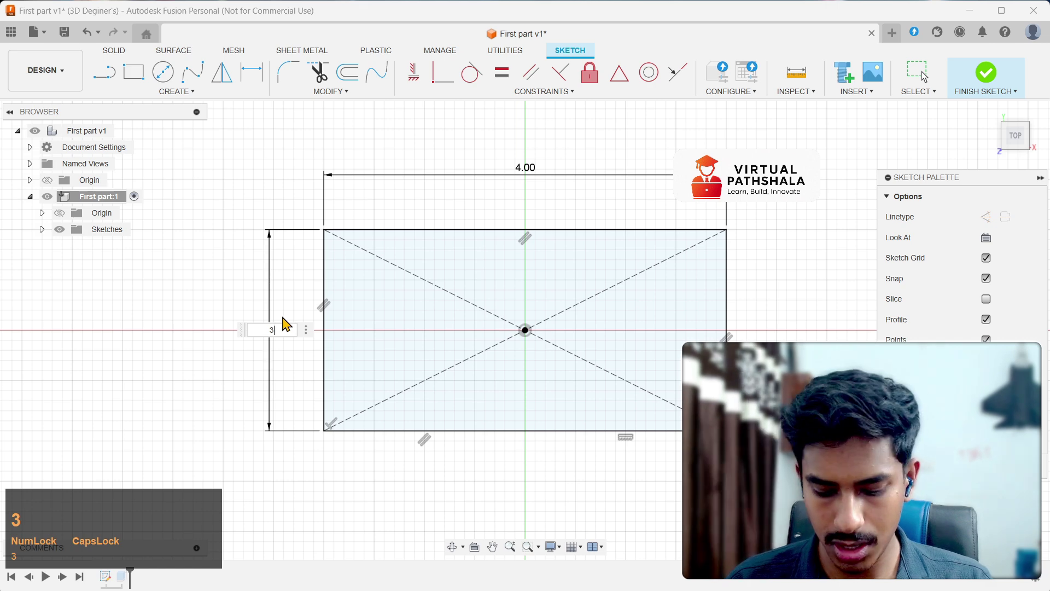
key(Return)
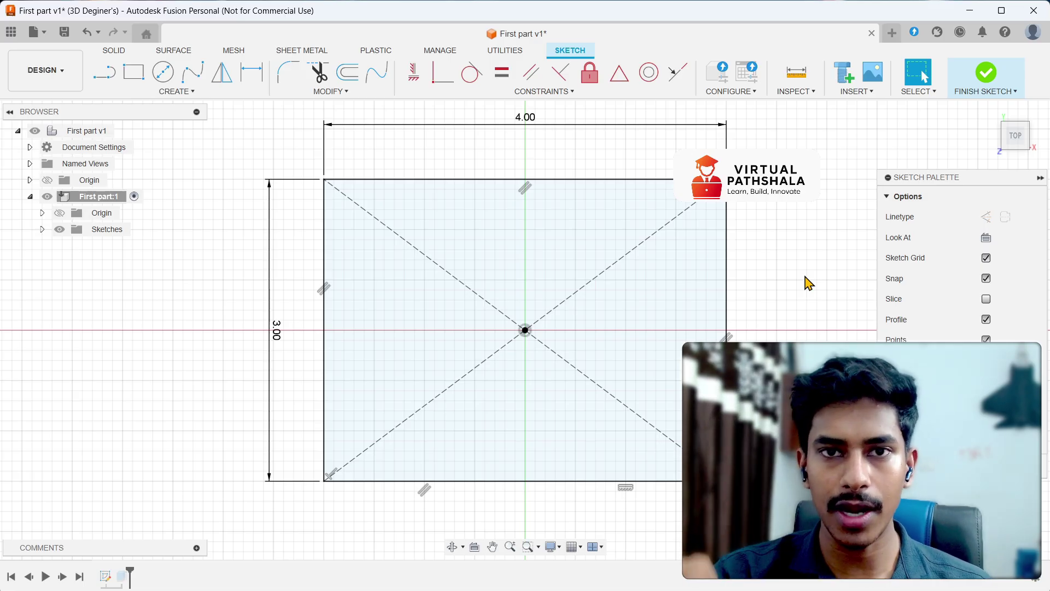
scroll(809, 283, down, 2)
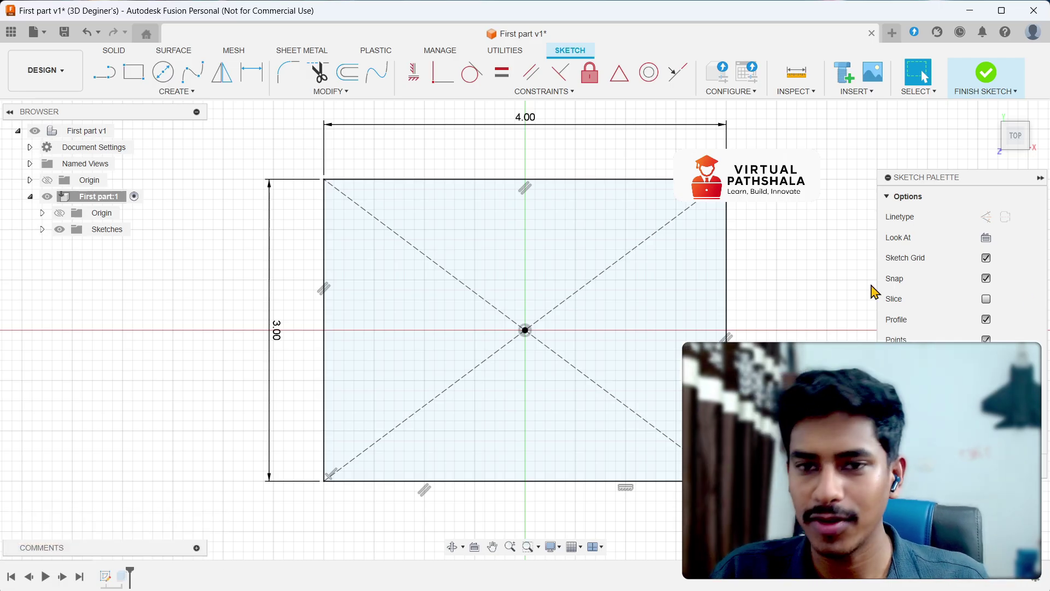
click(986, 71)
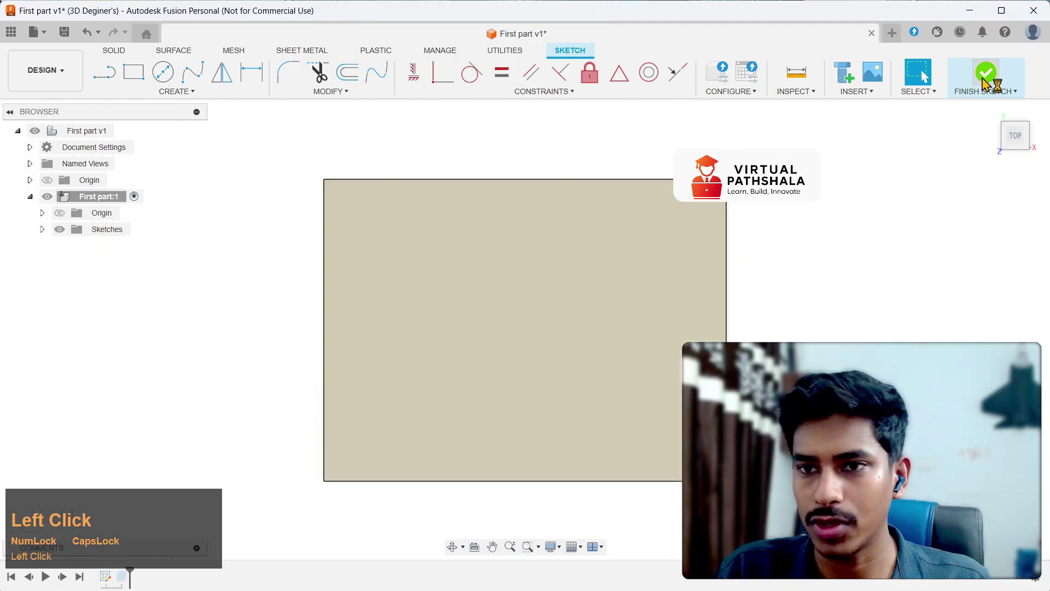
scroll(705, 246, up, 3)
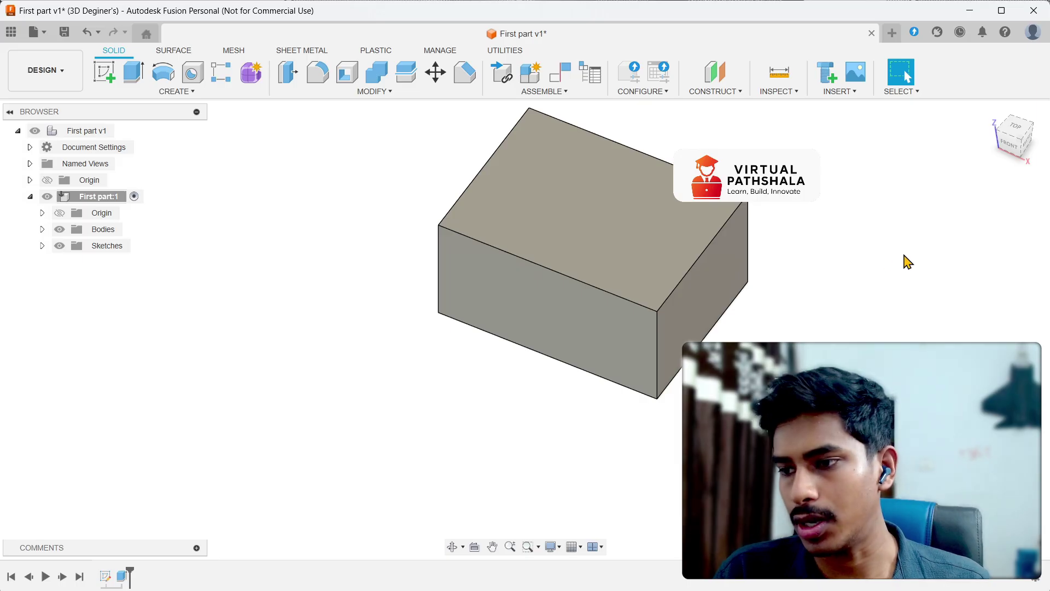
scroll(738, 211, up, 2)
scroll(741, 210, down, 3)
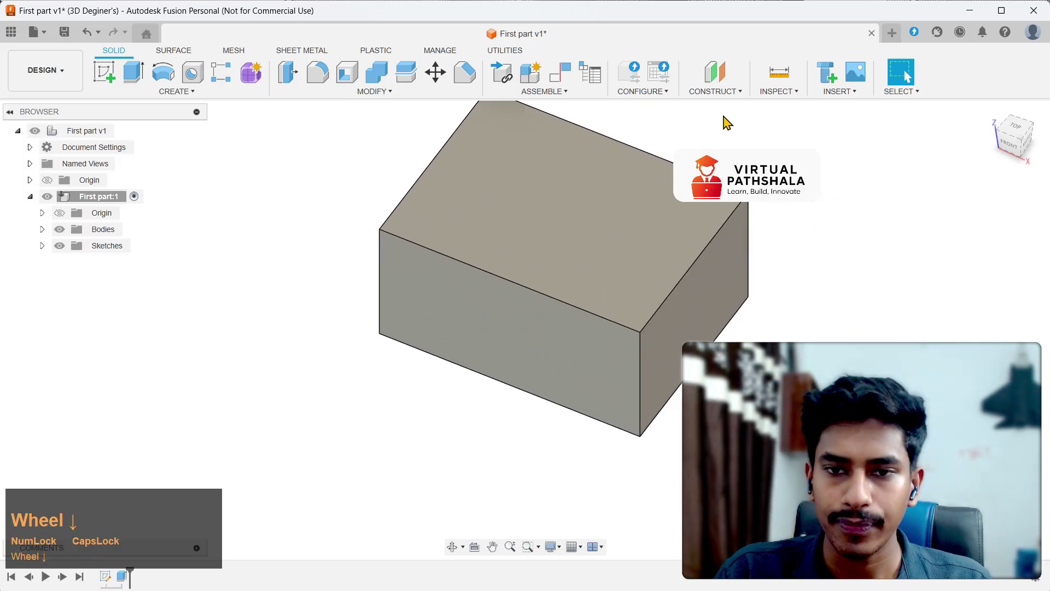
scroll(801, 248, up, 1)
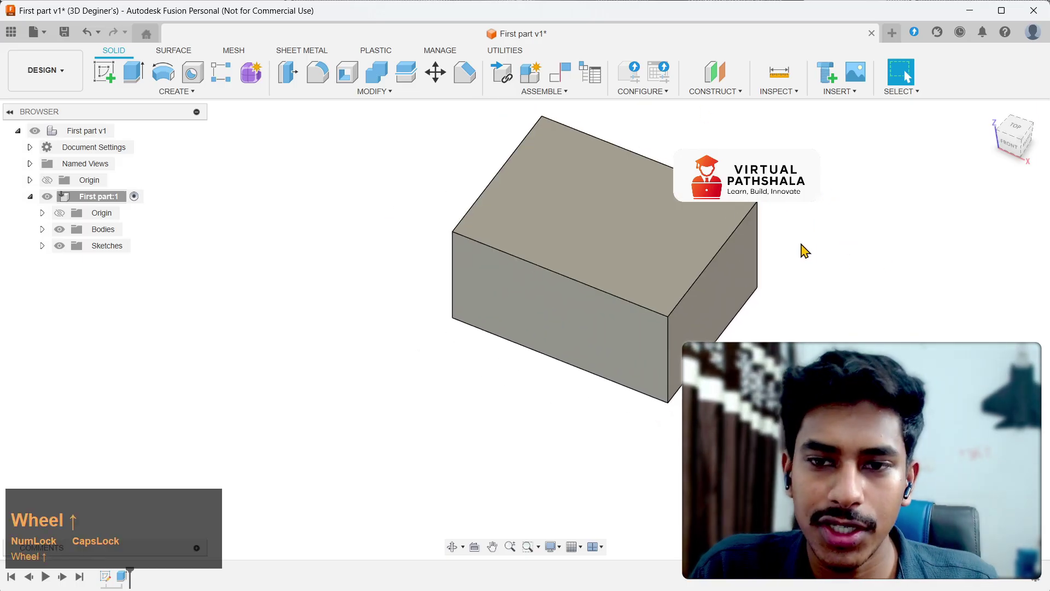
middle_drag(802, 248, 767, 319)
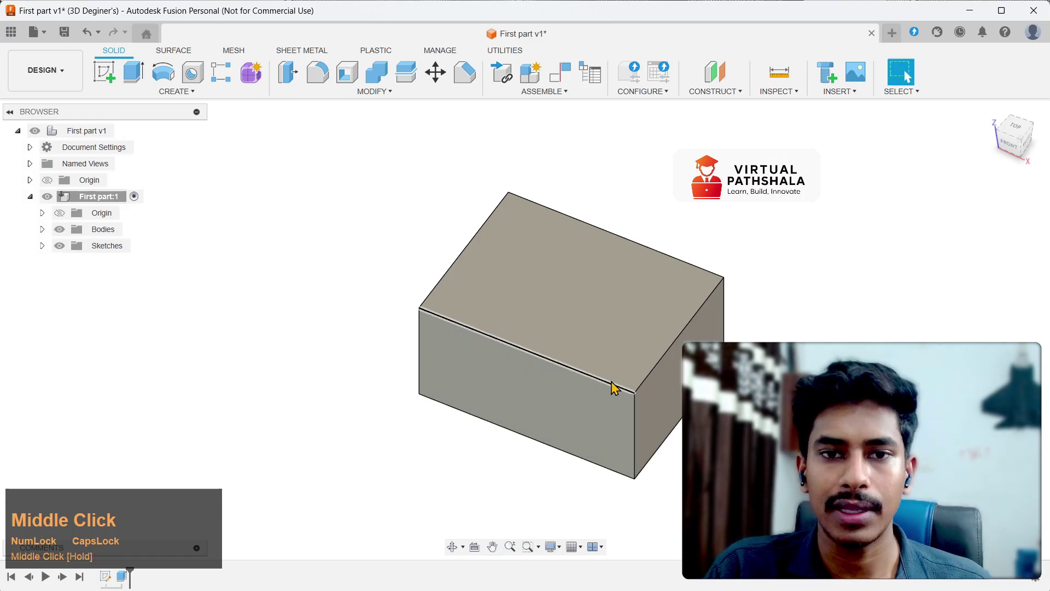